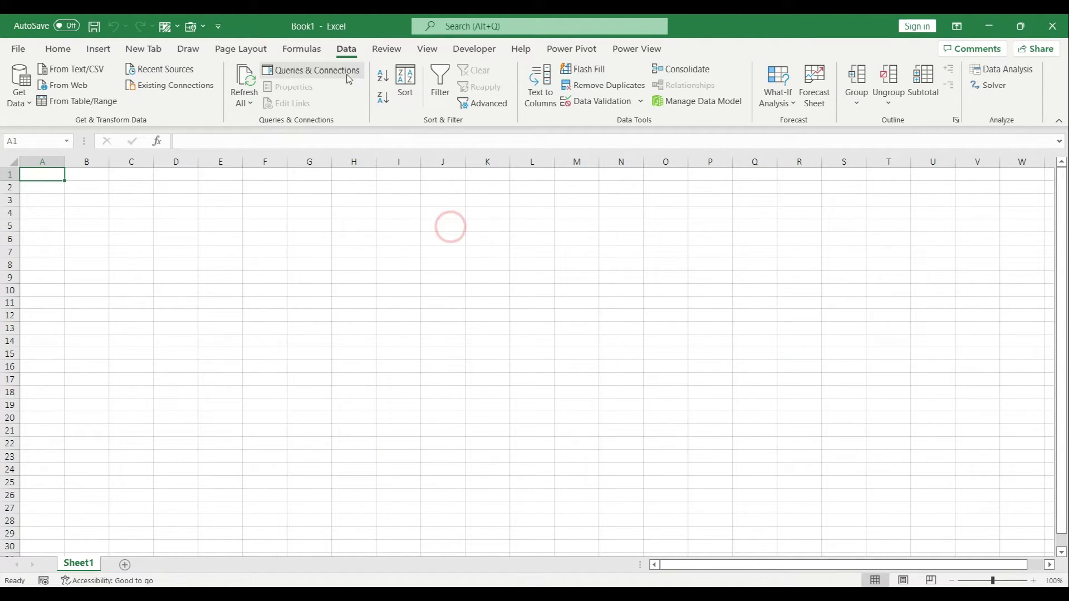
Connect to Microsoft Exchange Online with the mailbox address and preview its Mail table
{"action": "left_click", "coordinate": [19, 89]}
{"action": "mouse_move", "coordinate": [82, 259]}
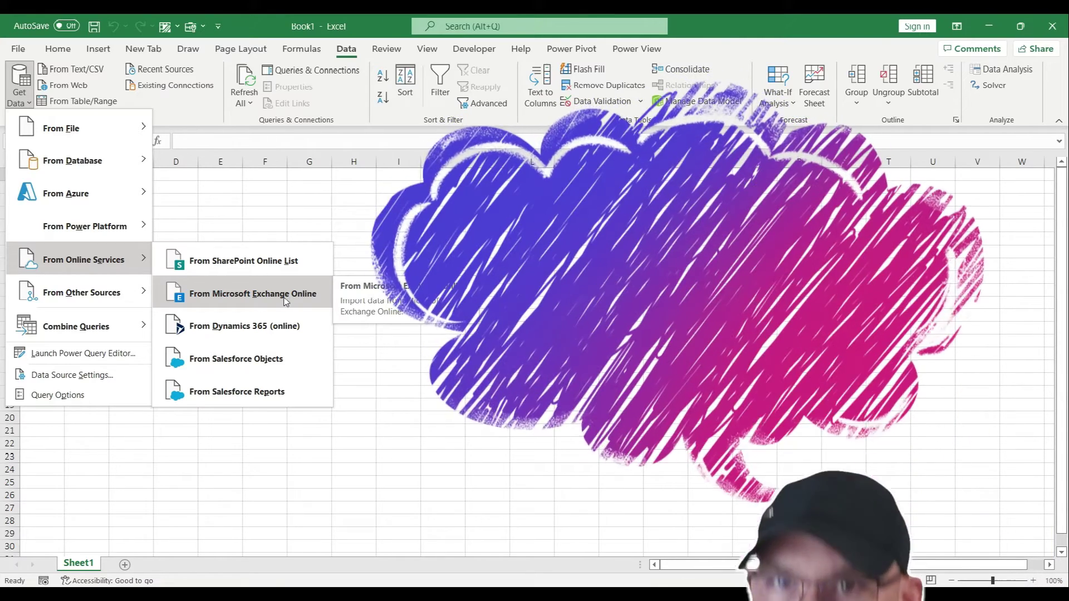
{"action": "left_click", "coordinate": [285, 299]}
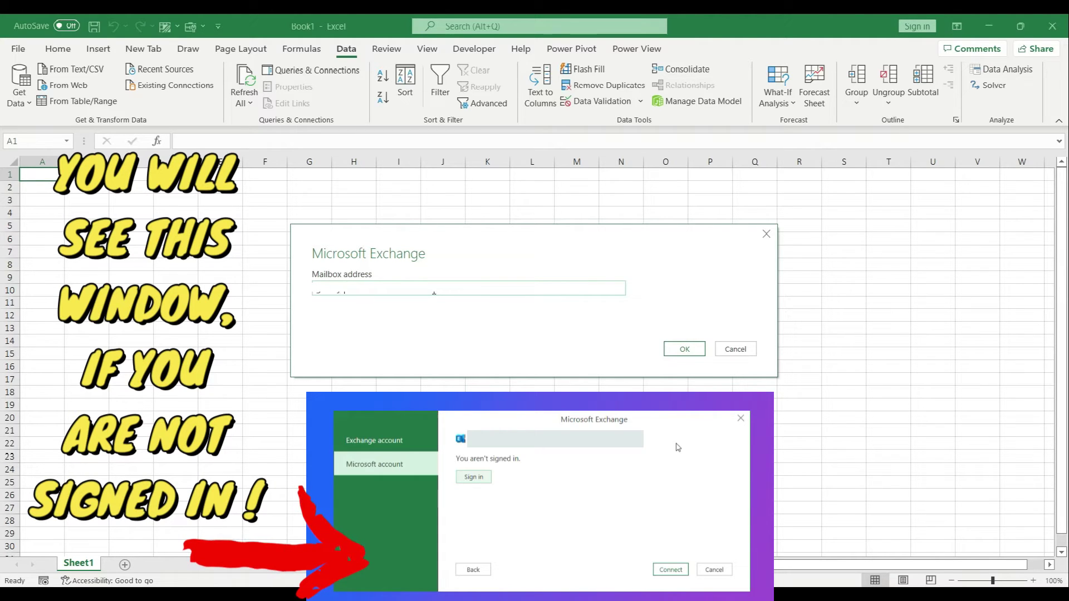
{"action": "type", "text": "ey_p"}
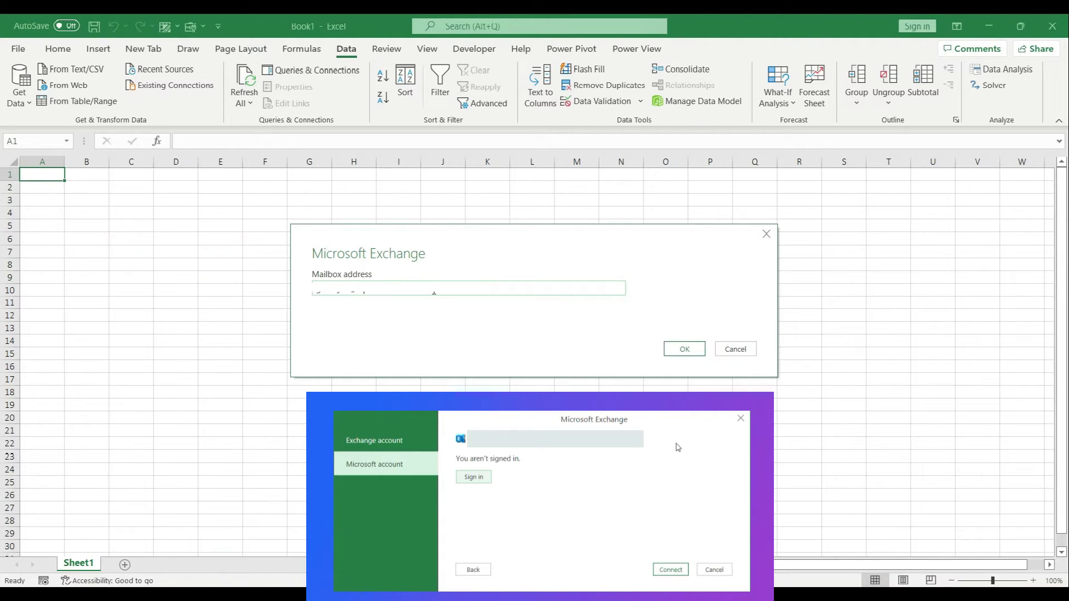
{"action": "left_click", "coordinate": [674, 354]}
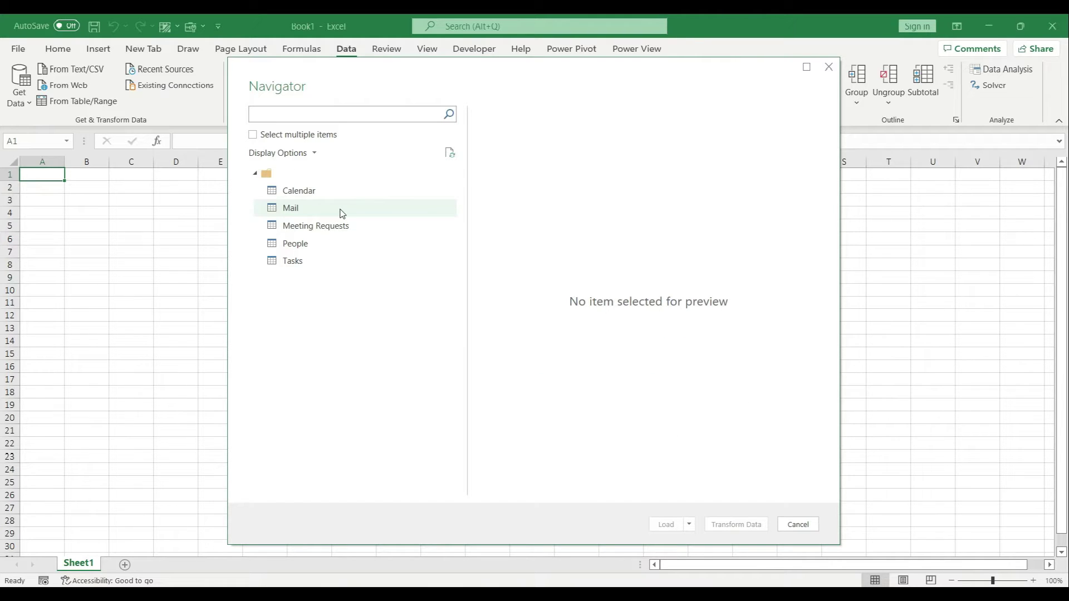
{"action": "left_click", "coordinate": [308, 212]}
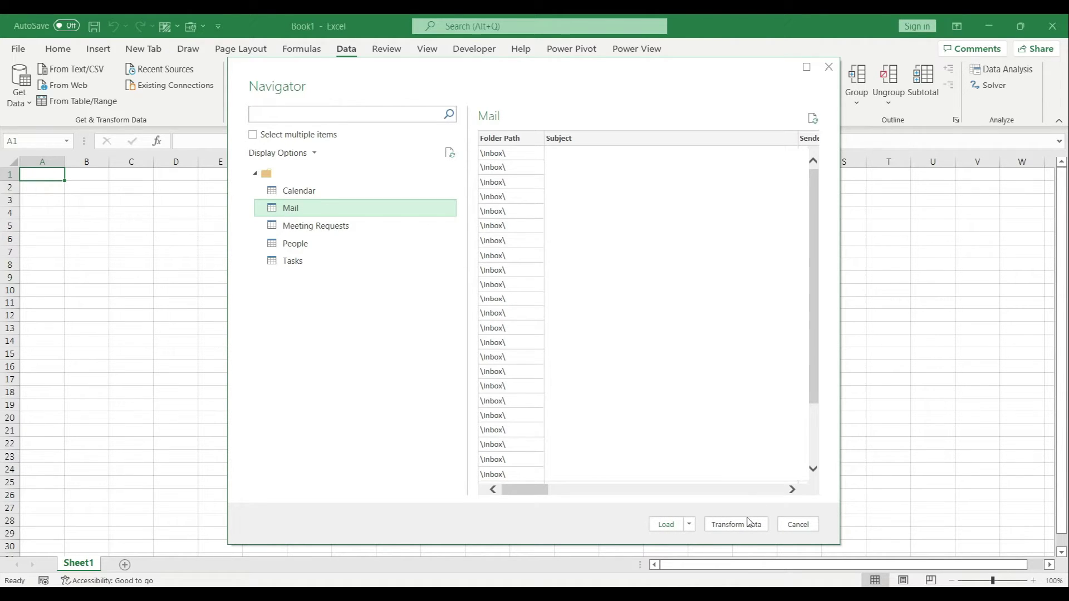
Load Mail into Power Query Editor and keep only the Folder Path and Attachments columns
{"action": "left_click", "coordinate": [749, 522]}
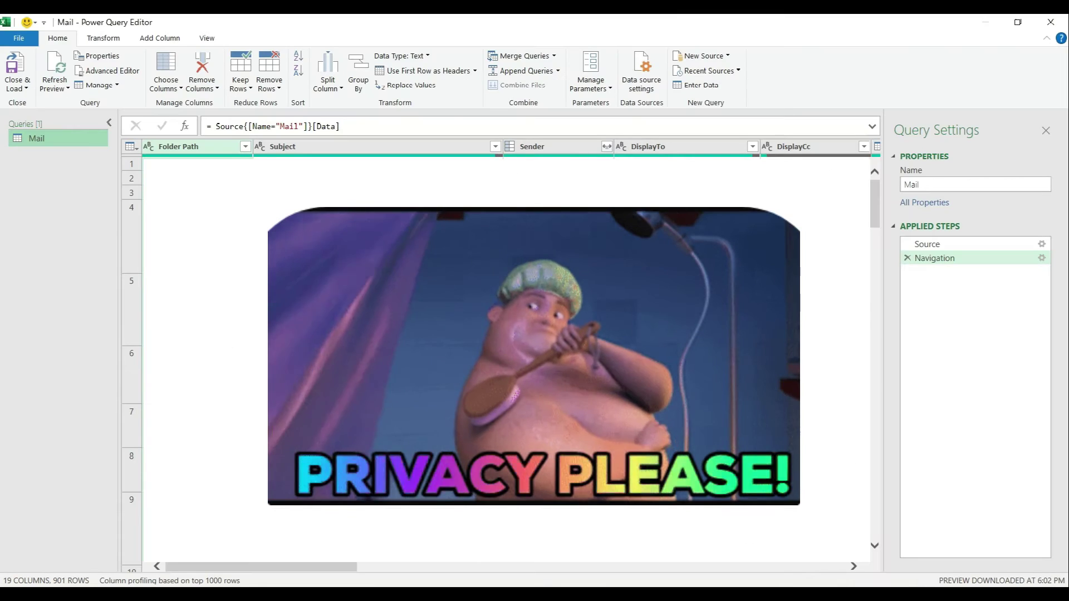
{"action": "mouse_move", "coordinate": [219, 567]}
{"action": "left_mouse_down"}
{"action": "mouse_move", "coordinate": [783, 578]}
{"action": "mouse_move", "coordinate": [281, 567]}
{"action": "left_mouse_up"}
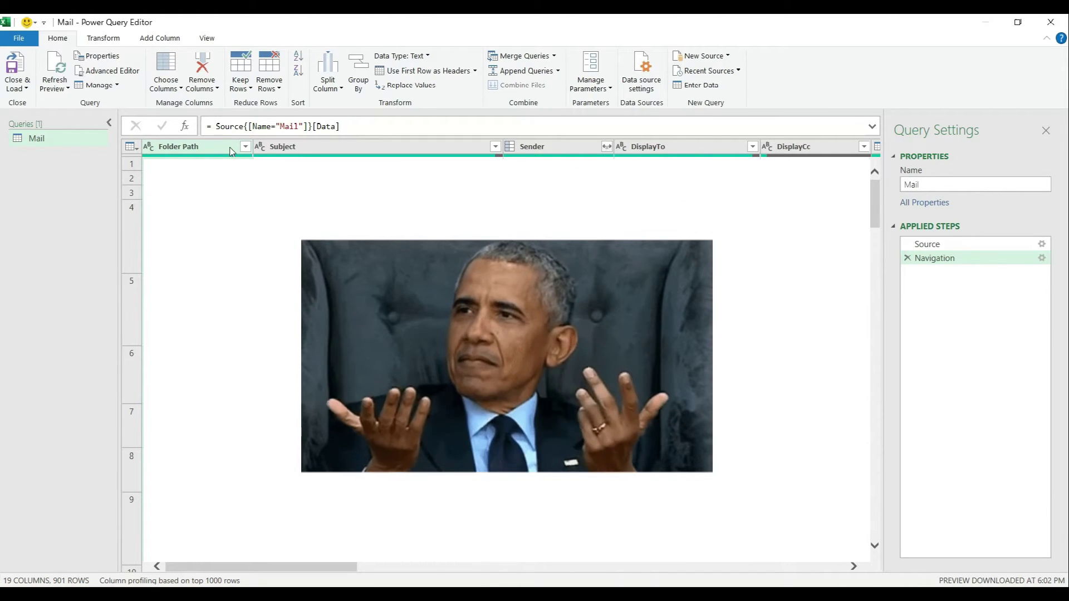
{"action": "left_click", "coordinate": [166, 83]}
{"action": "left_click", "coordinate": [189, 103]}
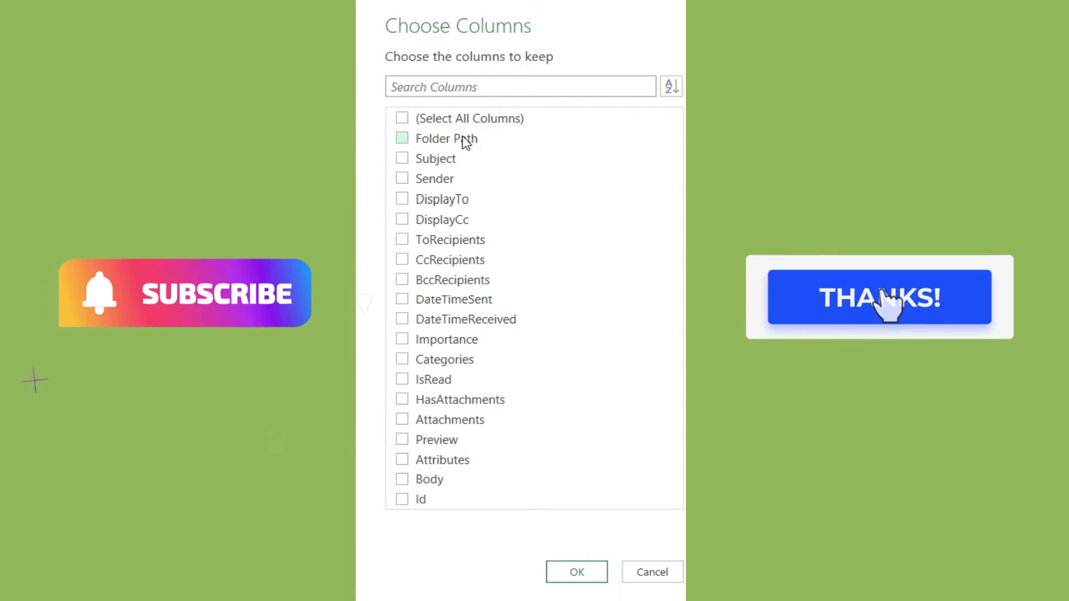
{"action": "left_click", "coordinate": [463, 140]}
{"action": "left_click", "coordinate": [471, 420]}
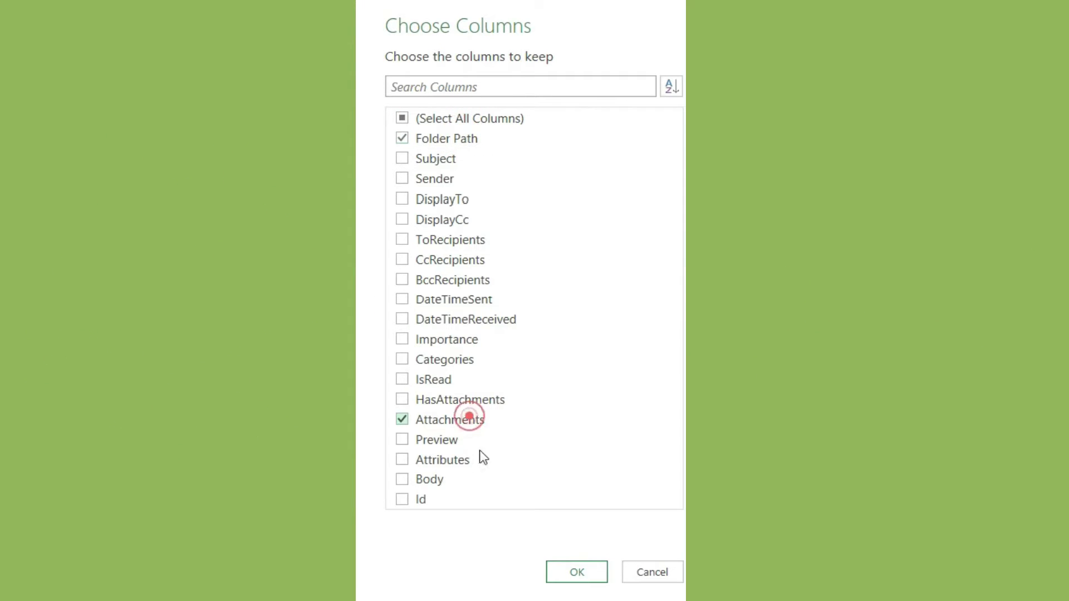
{"action": "left_click", "coordinate": [555, 565]}
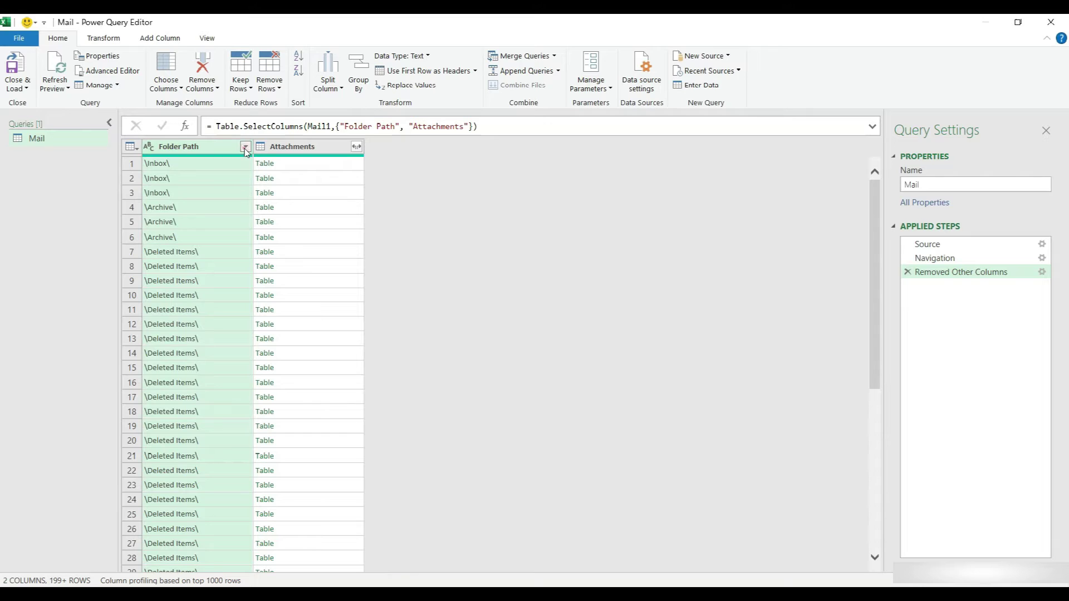
Filter the Folder Path column to the \Inbox\ folder only
{"action": "left_click", "coordinate": [245, 147]}
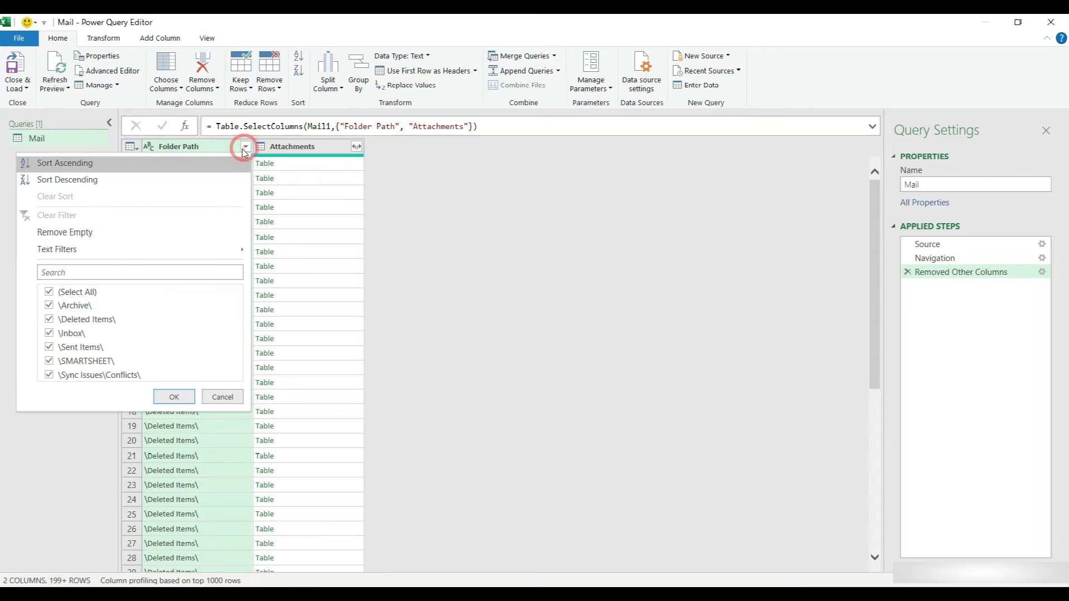
{"action": "left_click", "coordinate": [89, 294]}
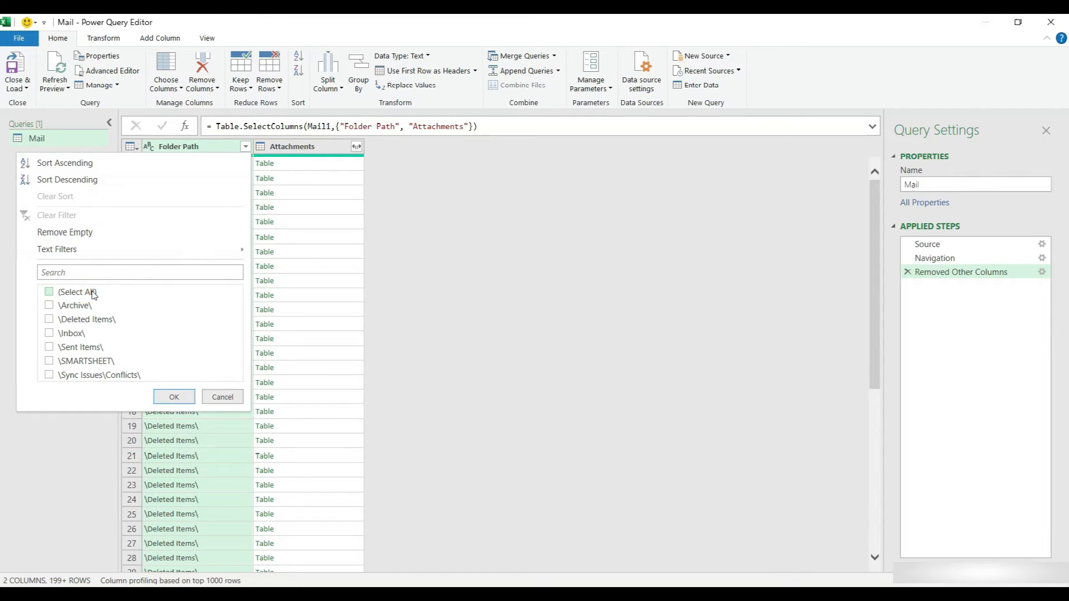
{"action": "left_click", "coordinate": [69, 334]}
{"action": "left_click", "coordinate": [164, 399]}
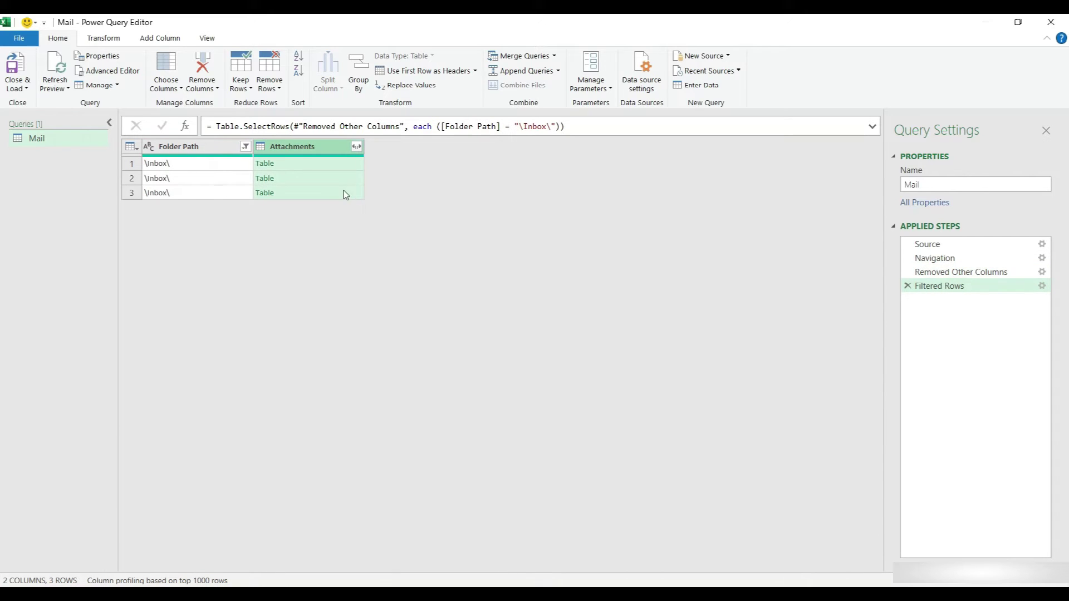
Expand Attachments into Name, Extension and AttachmentContent columns
{"action": "left_click", "coordinate": [356, 148]}
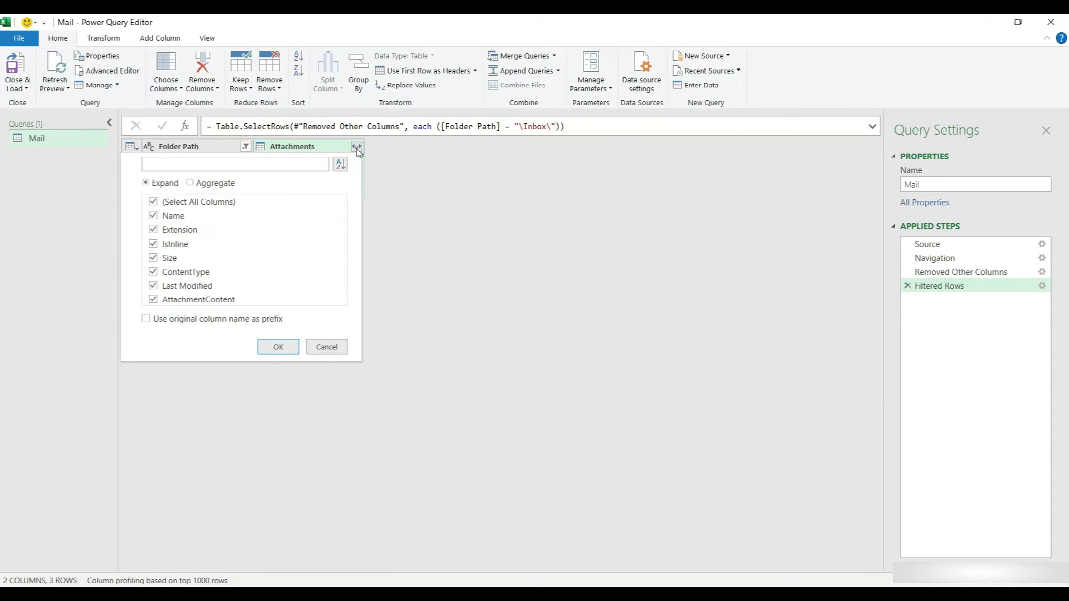
{"action": "left_click", "coordinate": [216, 204]}
{"action": "left_click", "coordinate": [187, 232]}
{"action": "left_click", "coordinate": [179, 300]}
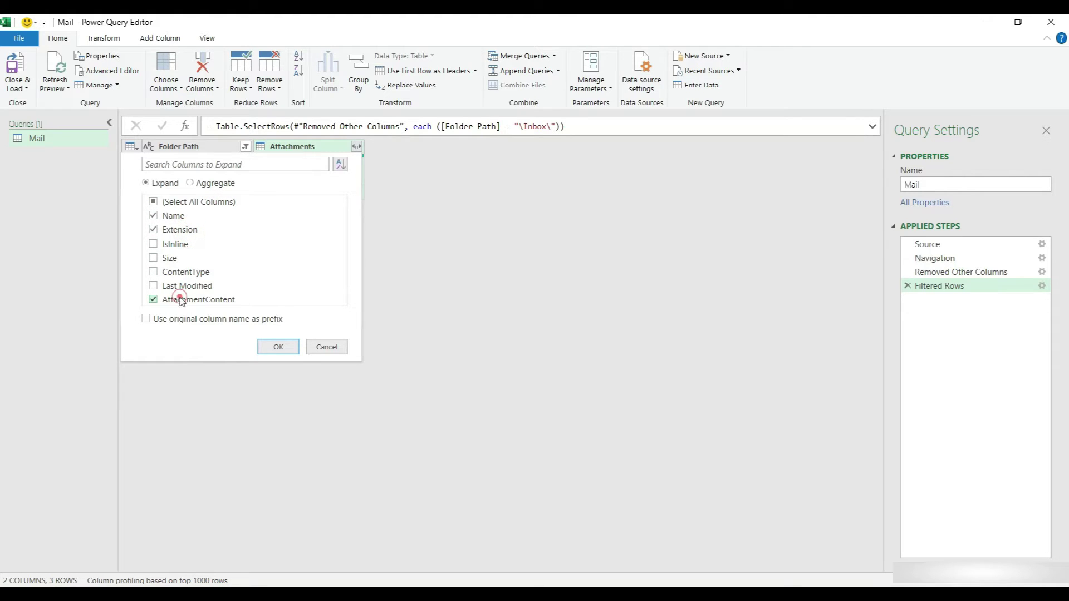
{"action": "left_click", "coordinate": [275, 348]}
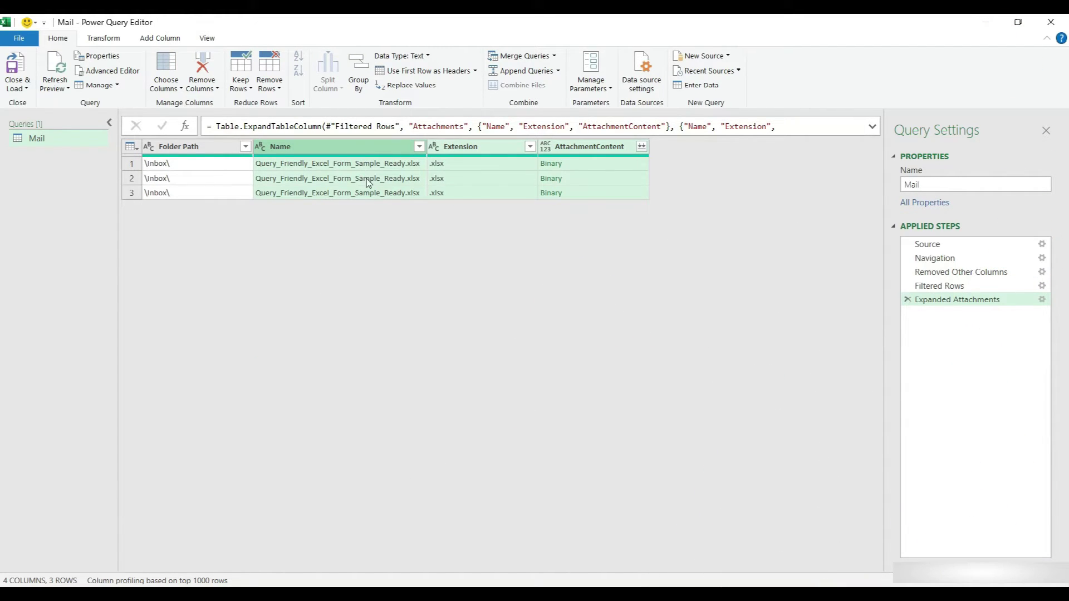
Add custom column XLContent with the formula =Excel.Workbook([AttachmentContent])
{"action": "left_click", "coordinate": [595, 165]}
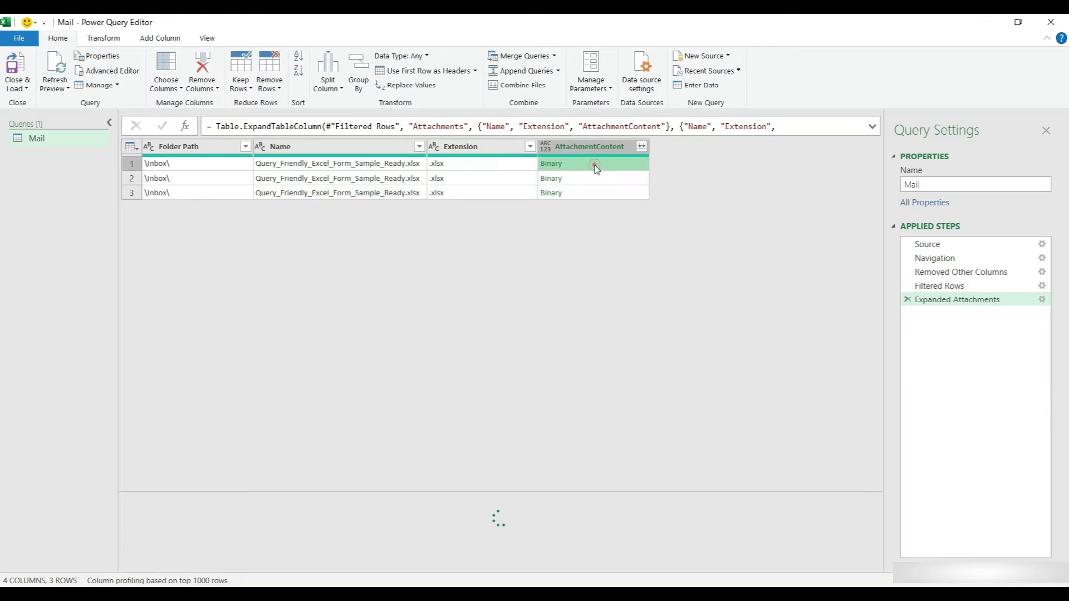
{"action": "left_click", "coordinate": [427, 490]}
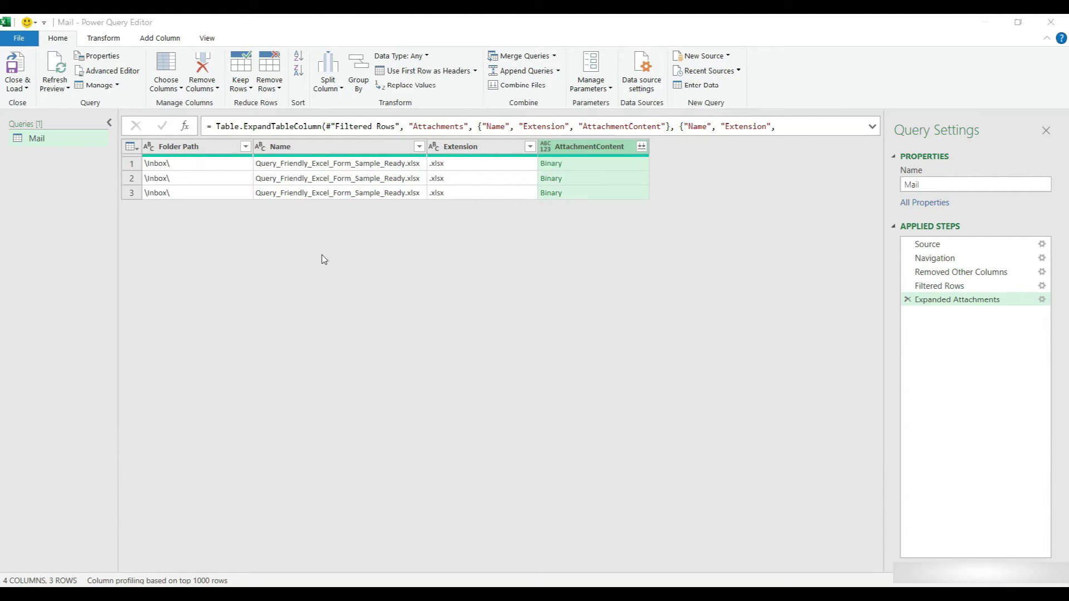
{"action": "left_click", "coordinate": [167, 39]}
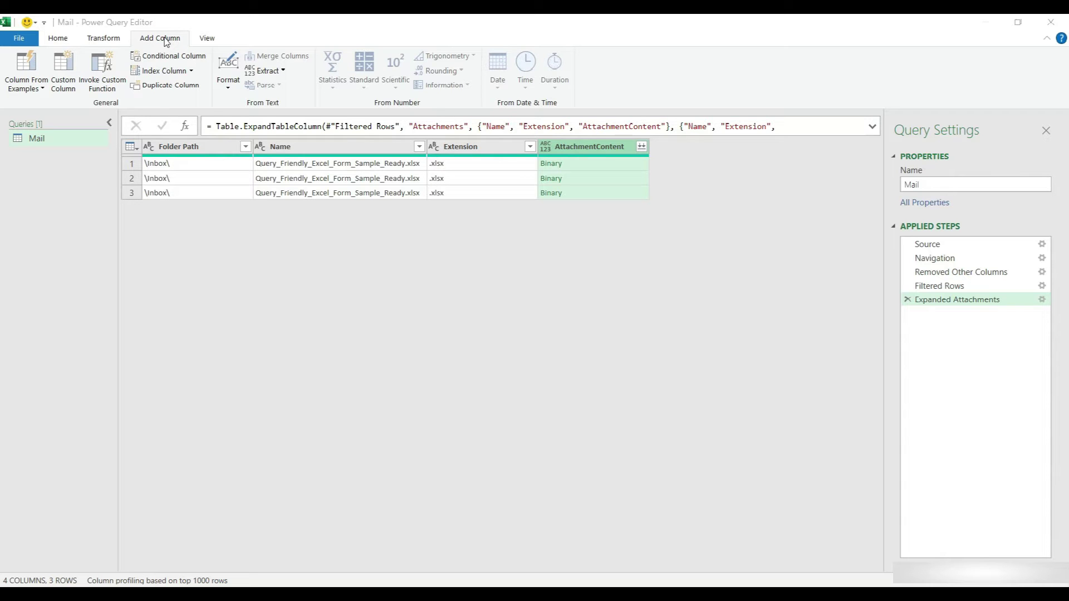
{"action": "left_click", "coordinate": [64, 68]}
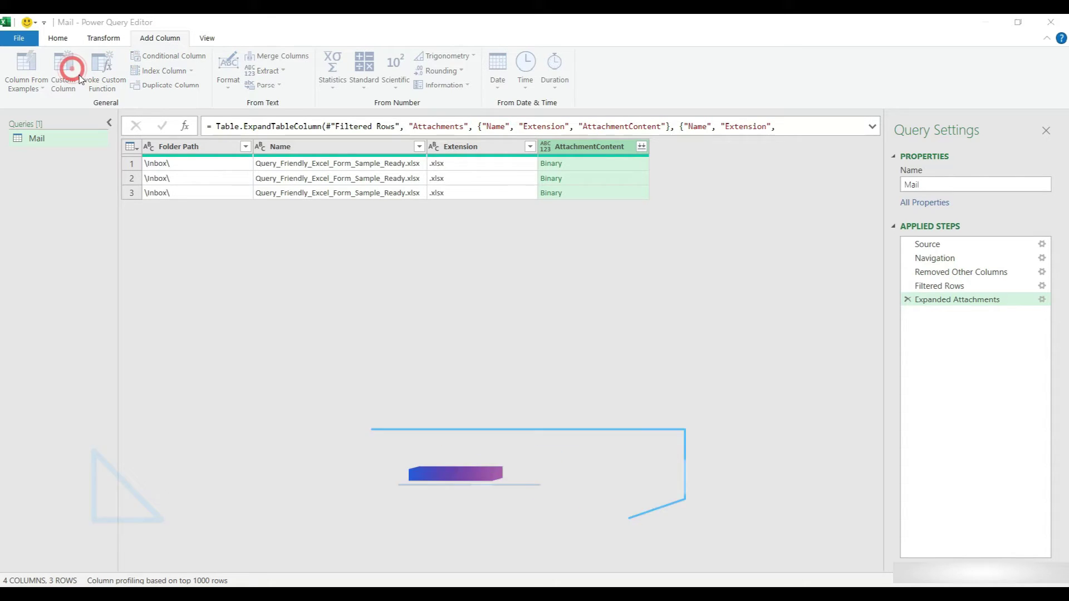
{"action": "left_click_drag", "start_coordinate": [356, 233], "coordinate": [301, 233]}
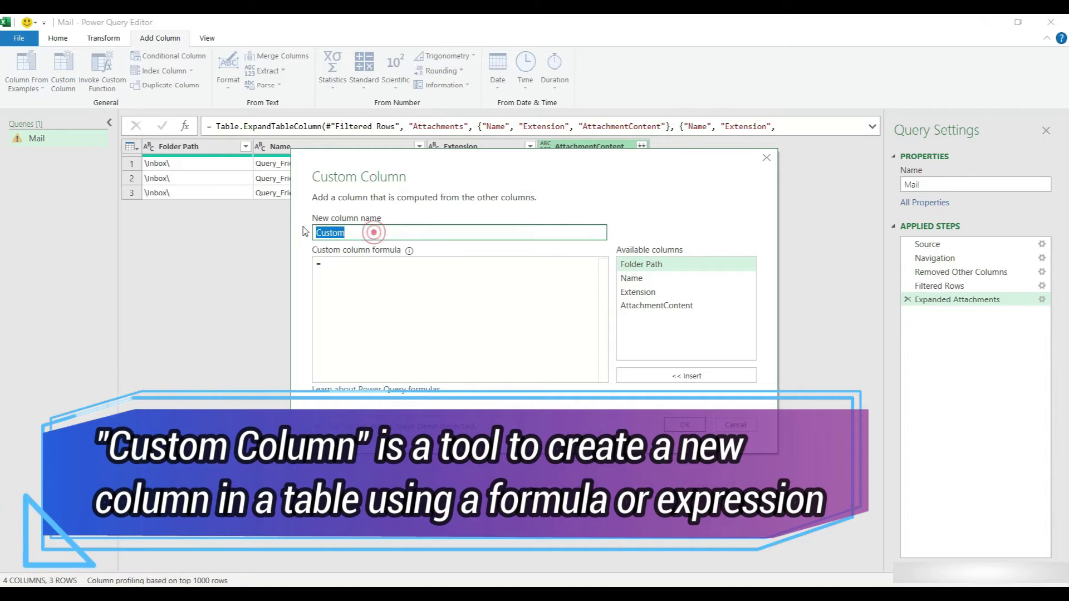
{"action": "type", "text": "XLContent"}
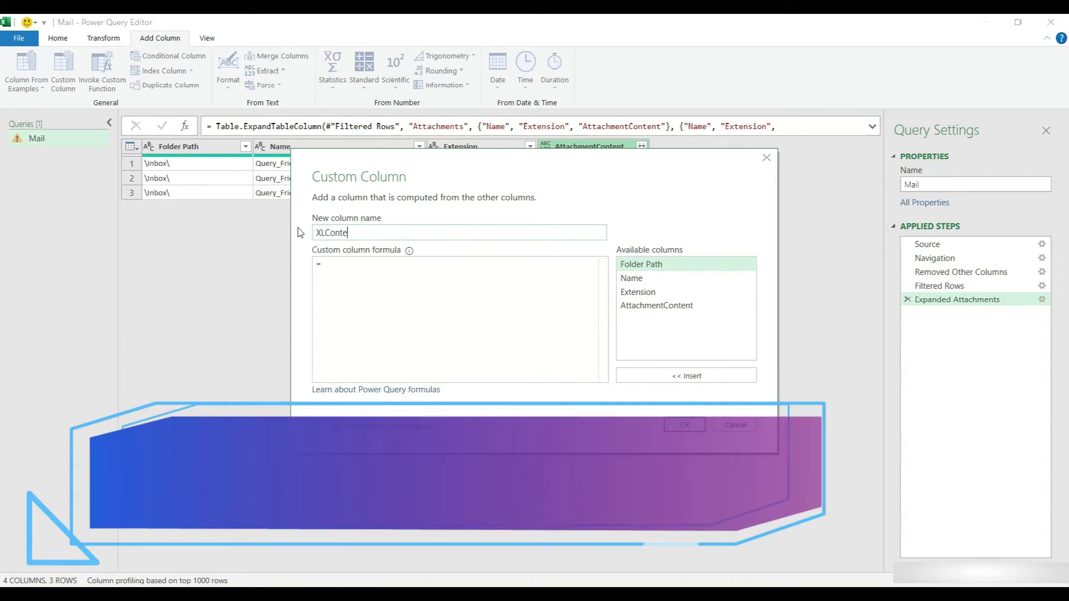
{"action": "left_click", "coordinate": [336, 263]}
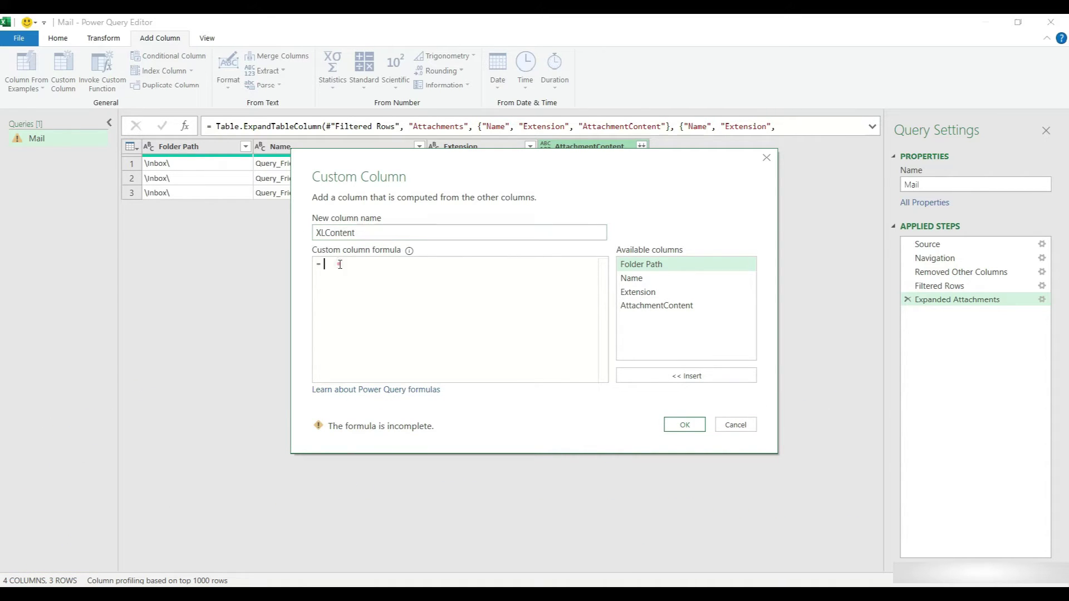
{"action": "type", "text": "exce"}
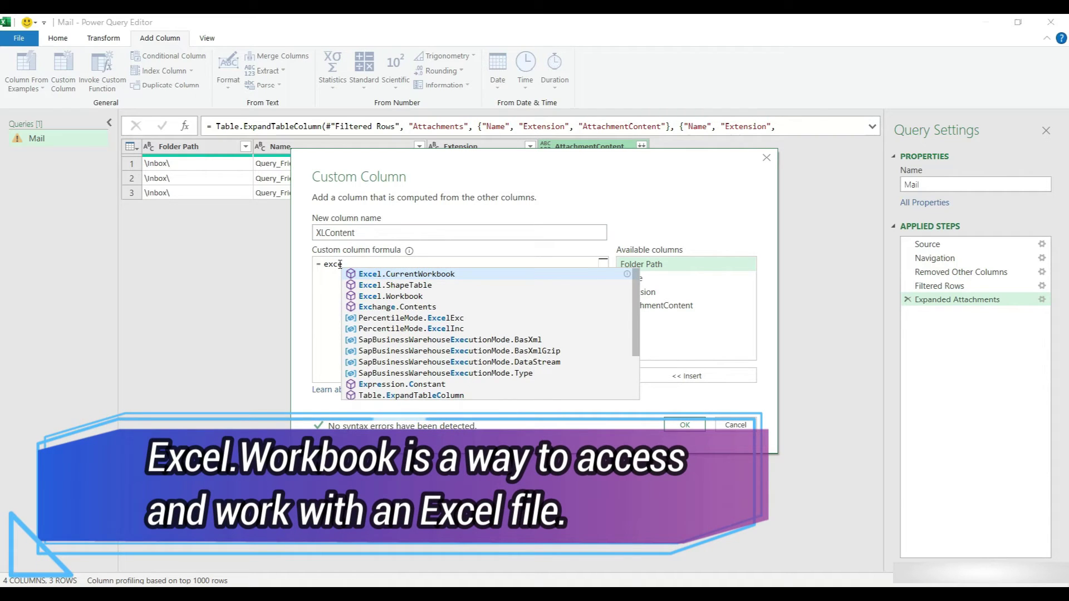
{"action": "type", "text": "l.workb"}
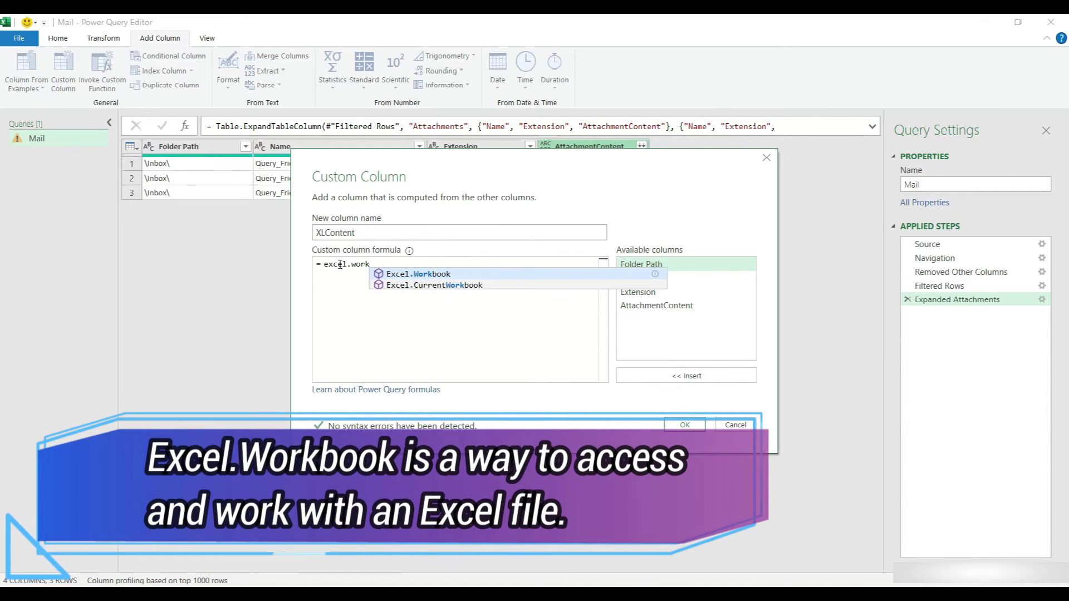
{"action": "key", "text": "Tab"}
{"action": "type", "text": "("}
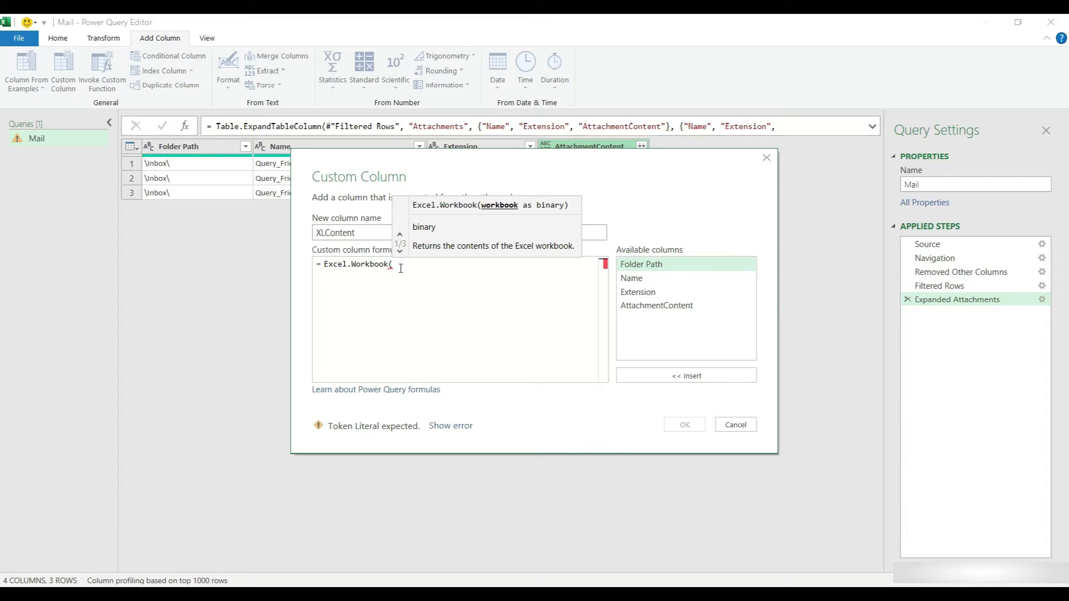
{"action": "type", "text": "[Atta"}
{"action": "key", "text": "Tab"}
{"action": "type", "text": ")"}
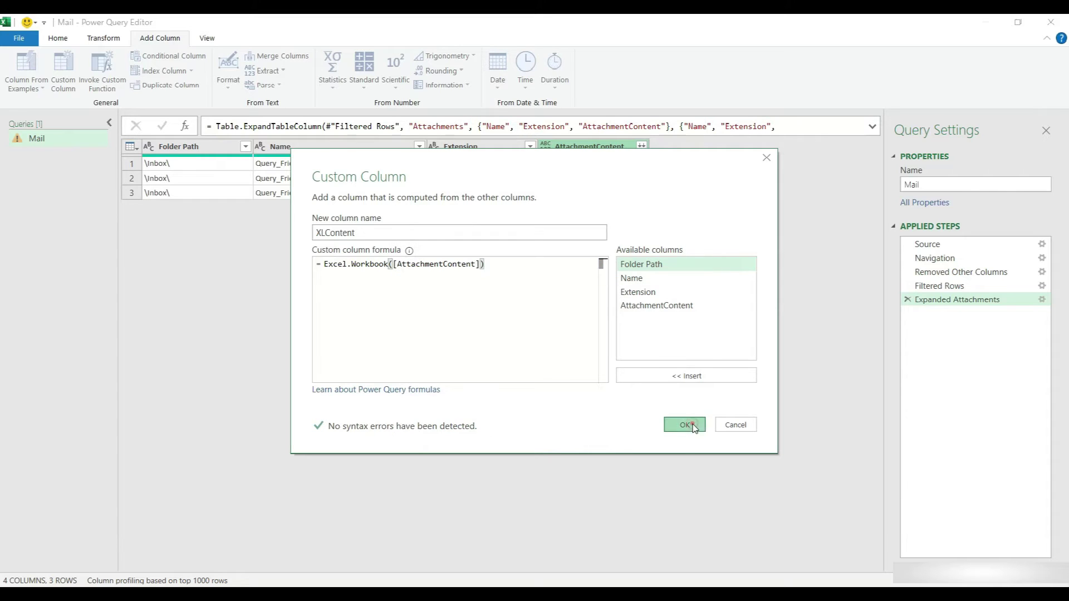
{"action": "left_click", "coordinate": [693, 427]}
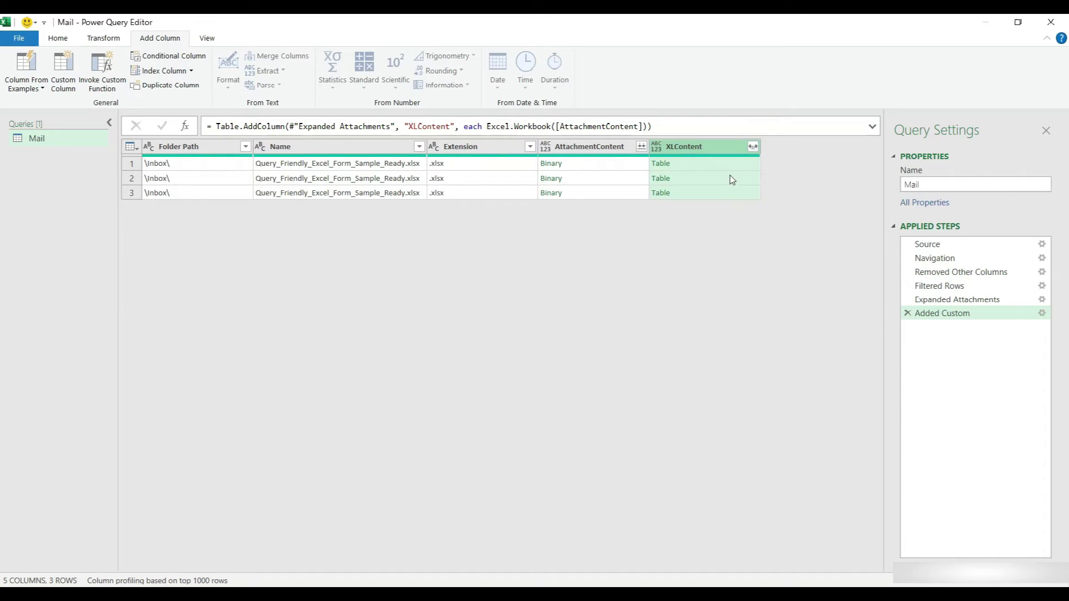
Expand XLContent into Data, Item and Kind columns, giving 45 rows
{"action": "left_click", "coordinate": [753, 147]}
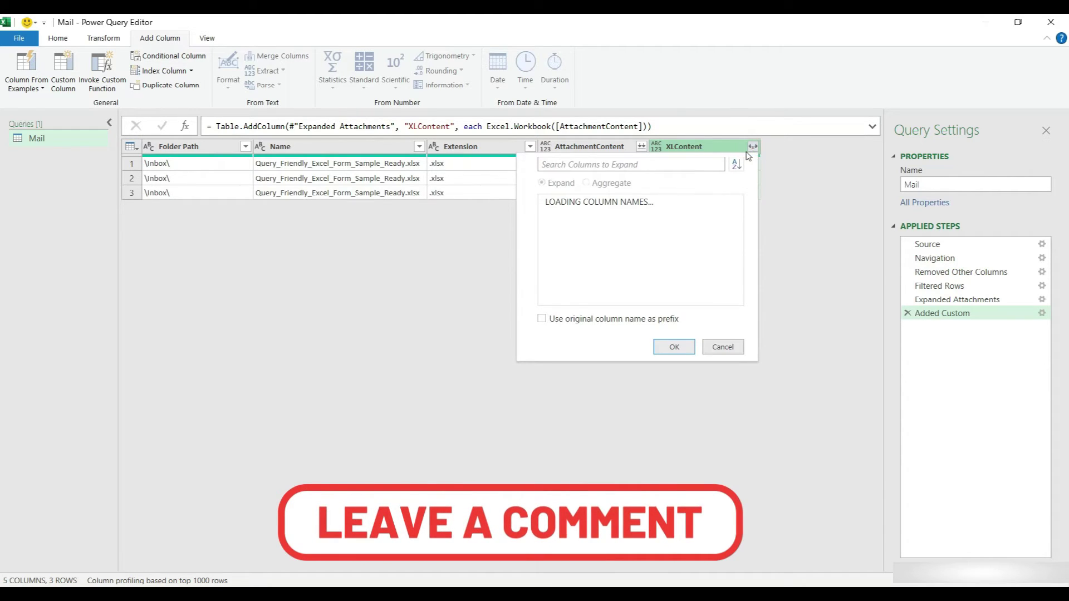
{"action": "left_click", "coordinate": [590, 201]}
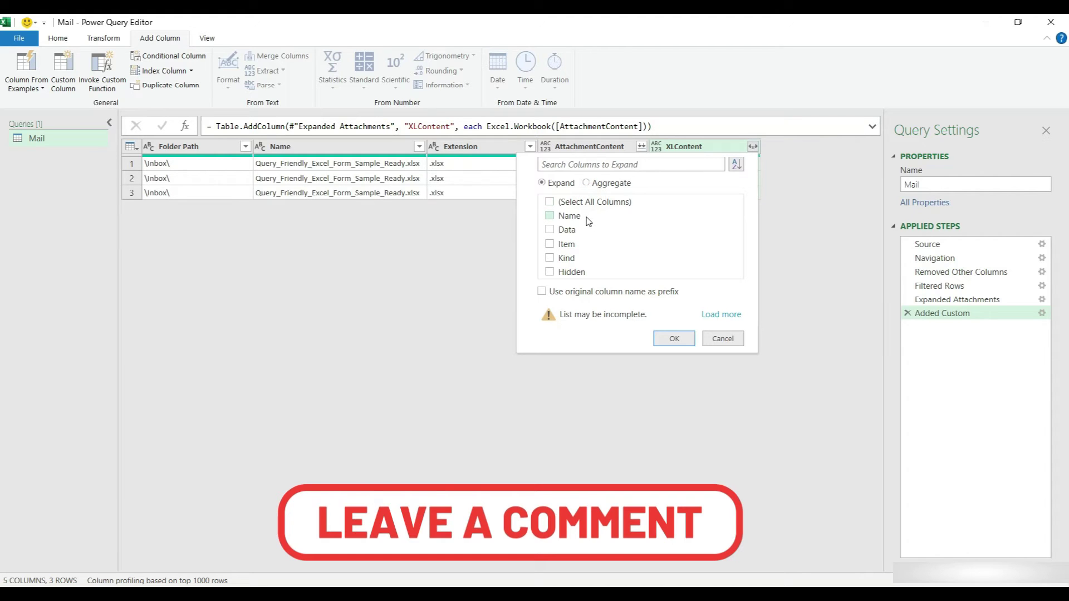
{"action": "left_click", "coordinate": [574, 230]}
{"action": "left_click", "coordinate": [569, 257]}
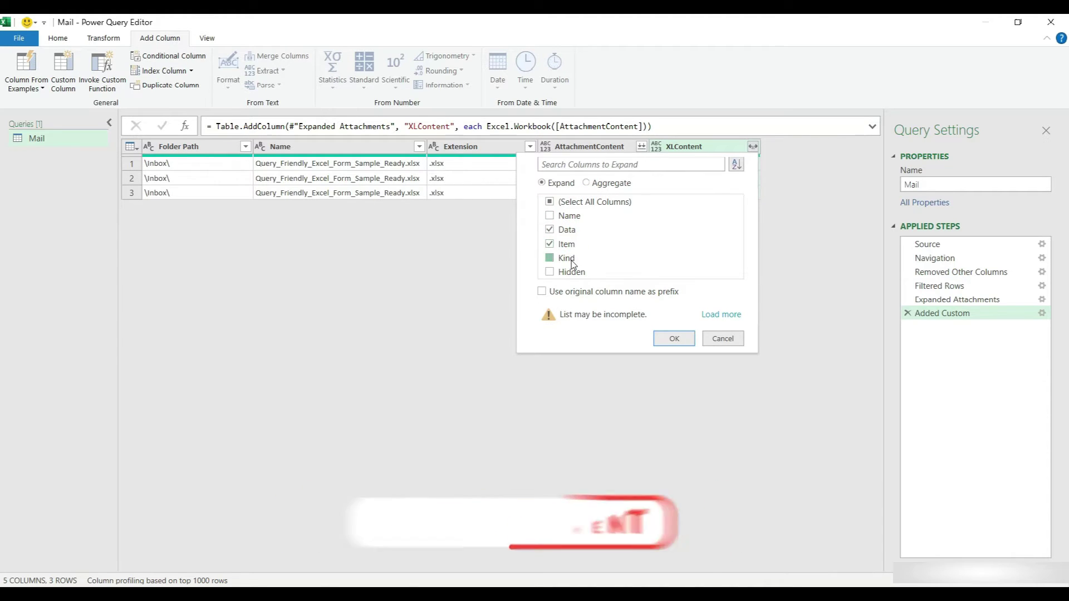
{"action": "left_click", "coordinate": [666, 341]}
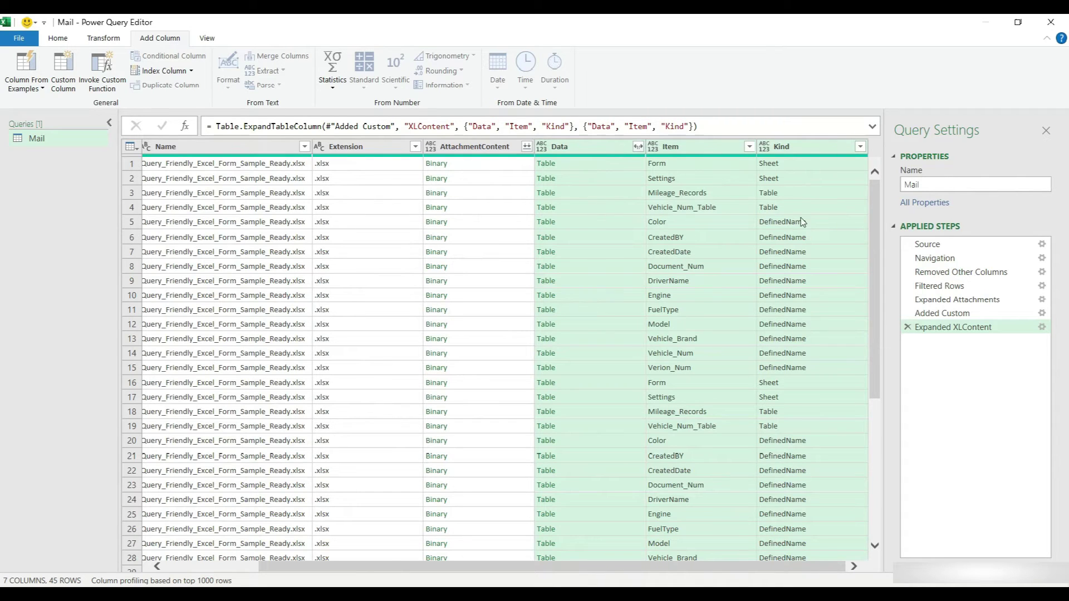
Filter the Kind column to show only Table rows
{"action": "left_click", "coordinate": [859, 146]}
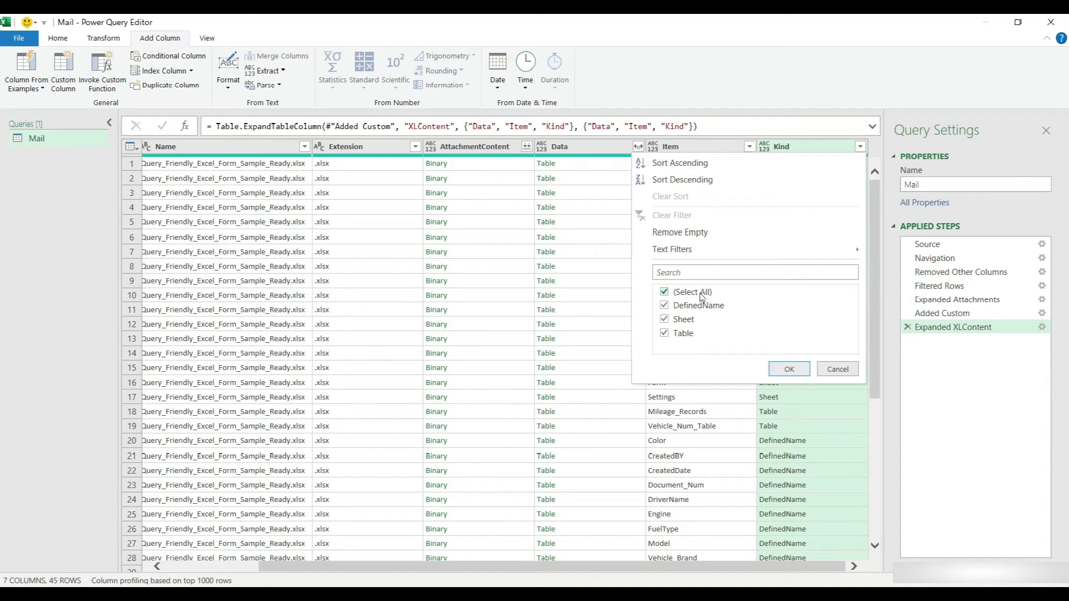
{"action": "left_click", "coordinate": [665, 333]}
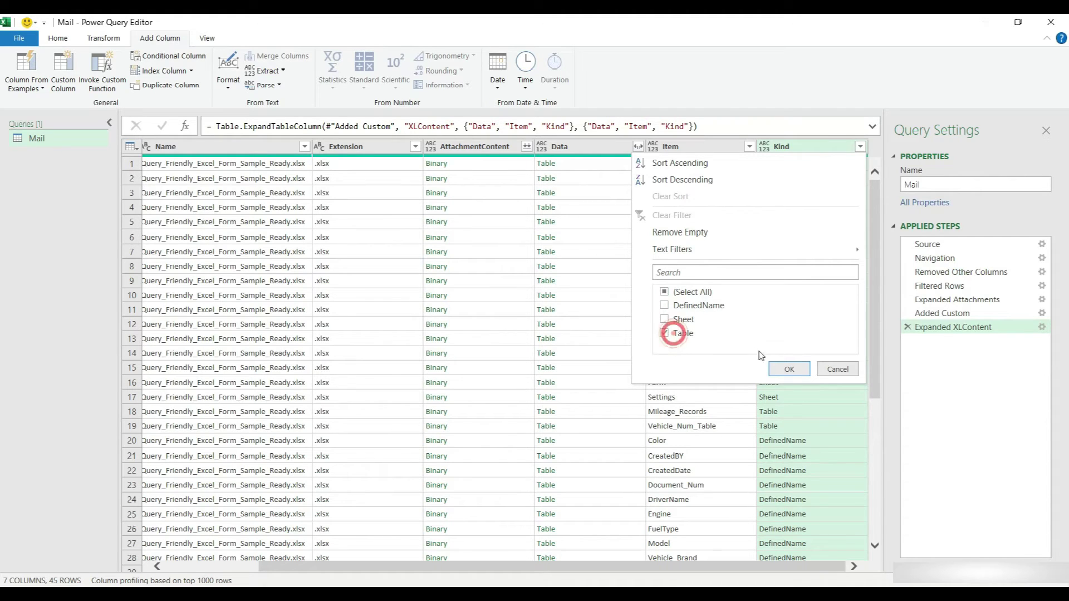
{"action": "left_click", "coordinate": [789, 370]}
Filter the Item column to keep only Mileage_Records, leaving three rows
{"action": "left_click", "coordinate": [729, 147]}
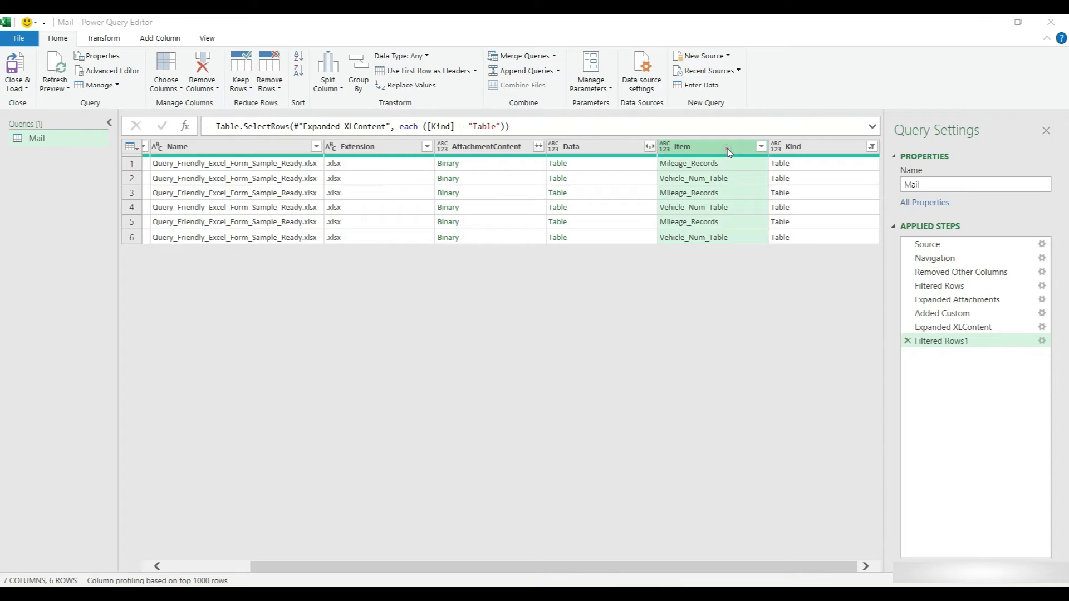
{"action": "left_click", "coordinate": [761, 147]}
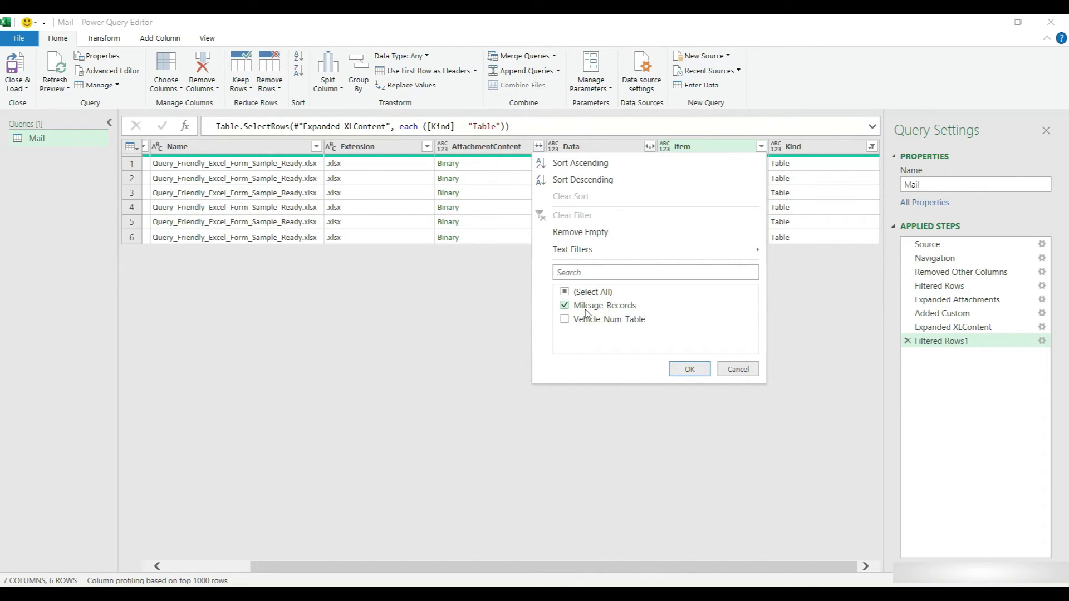
{"action": "left_click", "coordinate": [673, 369]}
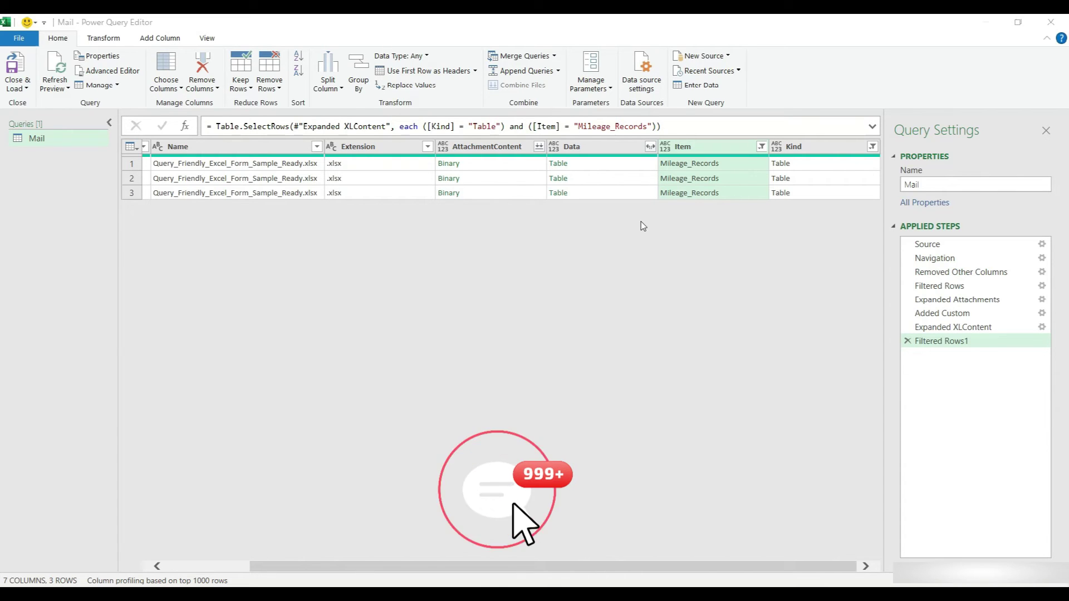
{"action": "left_click", "coordinate": [587, 163]}
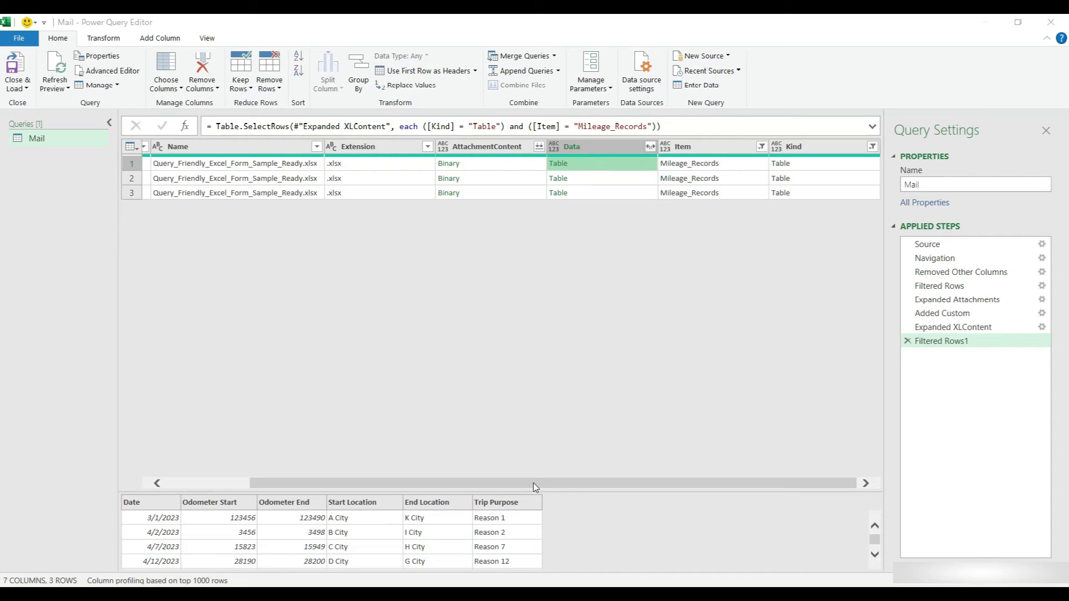
{"action": "left_click_drag", "start_coordinate": [535, 490], "coordinate": [535, 429]}
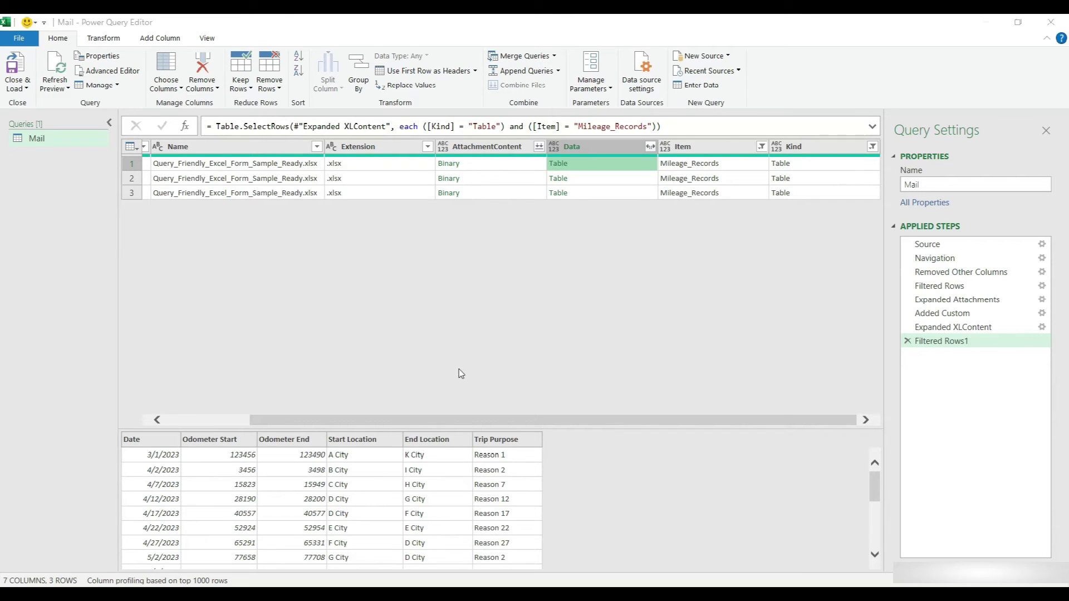
{"action": "left_click", "coordinate": [444, 274]}
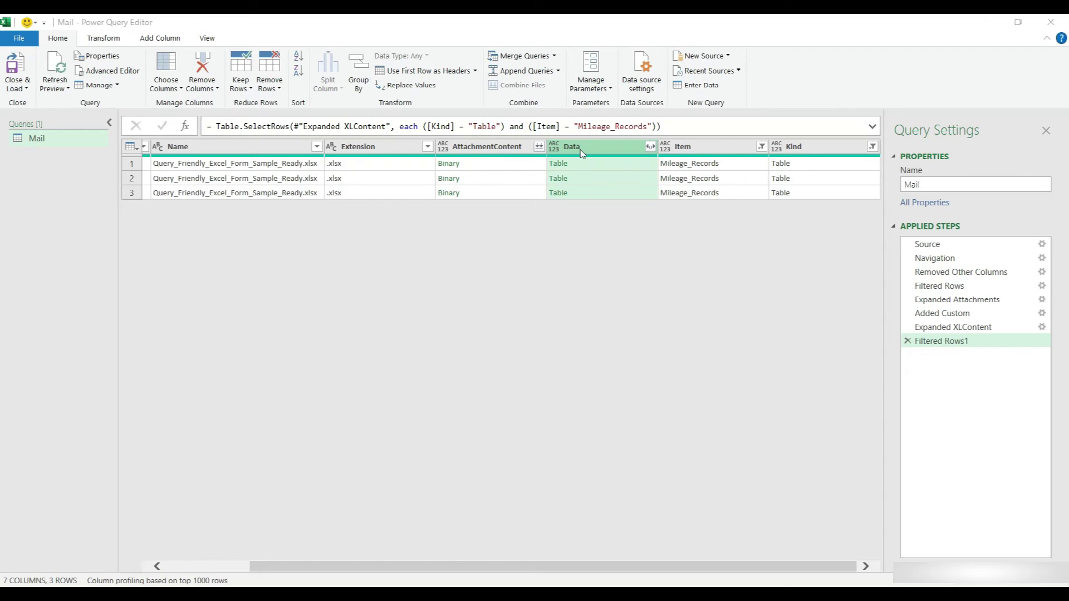
Keep only the Data and Name columns, then expand Data into all its mileage columns
{"action": "left_click", "coordinate": [282, 153], "text": "ctrl"}
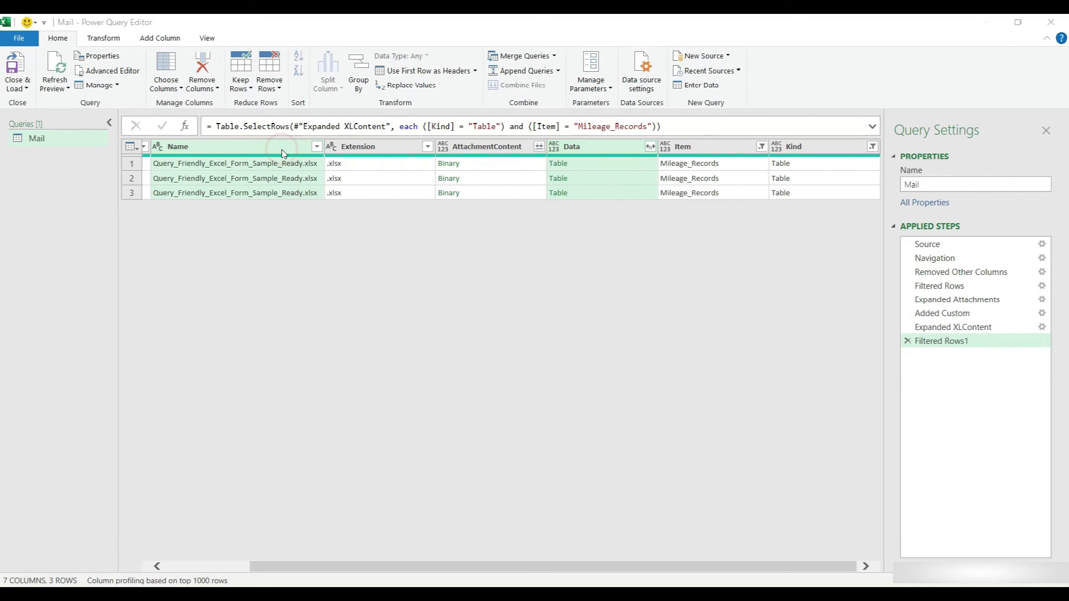
{"action": "right_click", "coordinate": [282, 153]}
{"action": "left_click", "coordinate": [340, 189]}
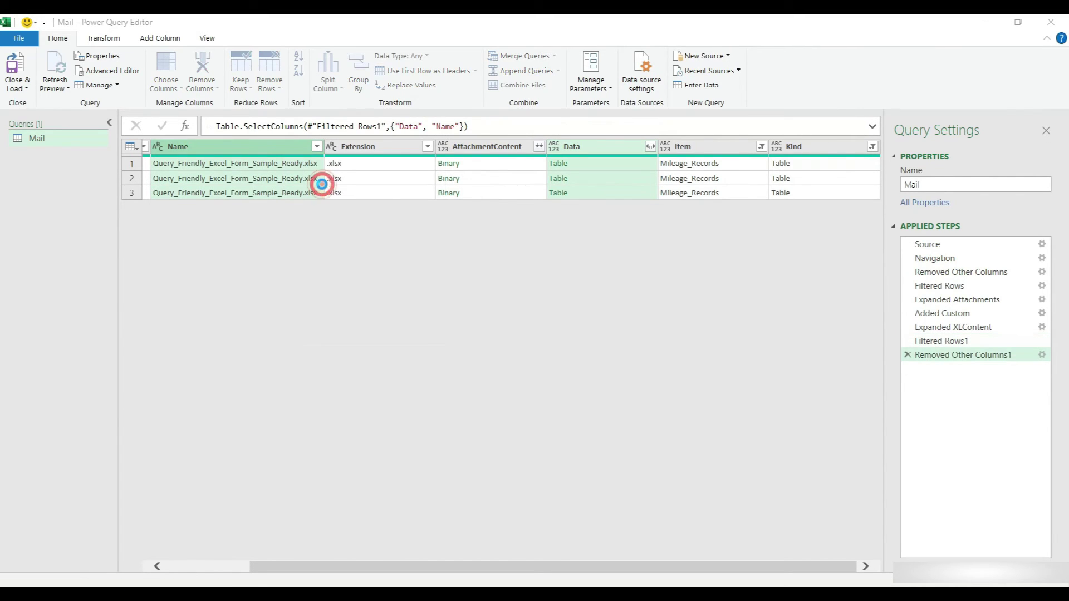
{"action": "left_click", "coordinate": [245, 147]}
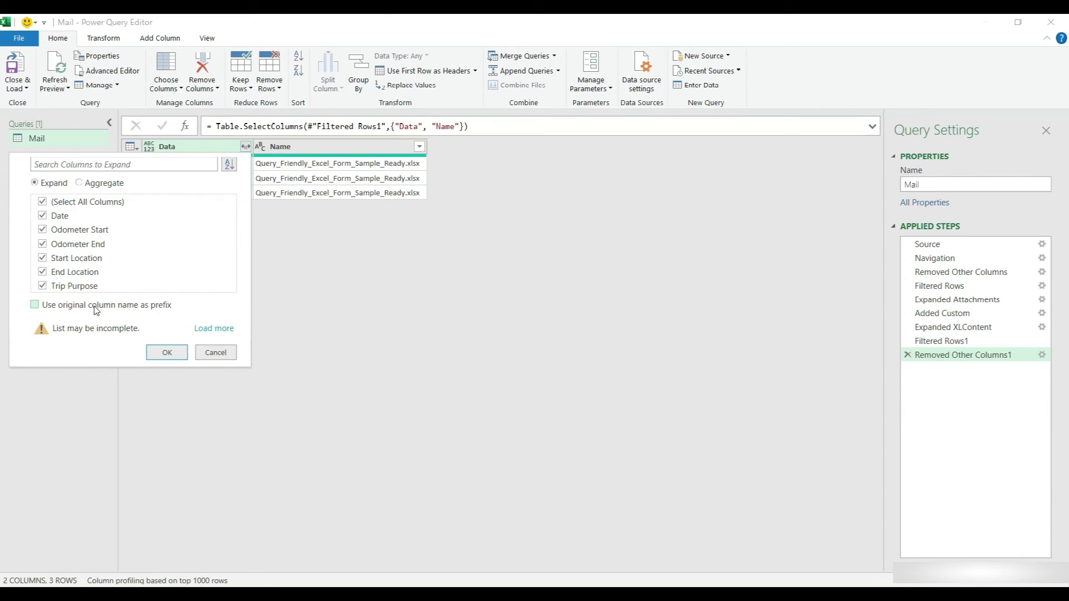
{"action": "left_click", "coordinate": [167, 352]}
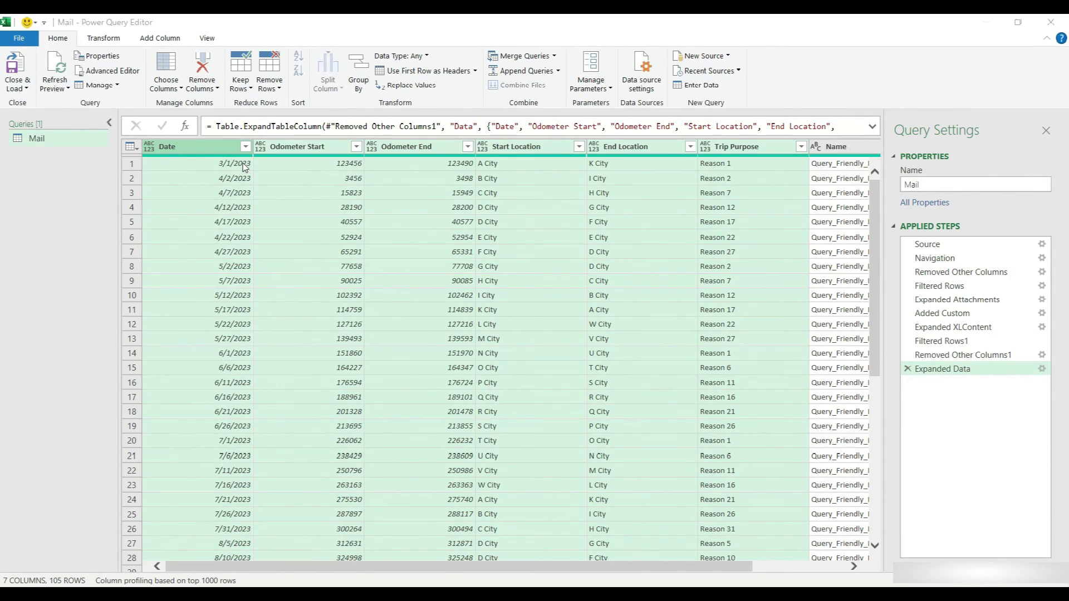
Close & Load the Mail query as connection only, then bring up its Load To options
{"action": "left_click", "coordinate": [18, 87]}
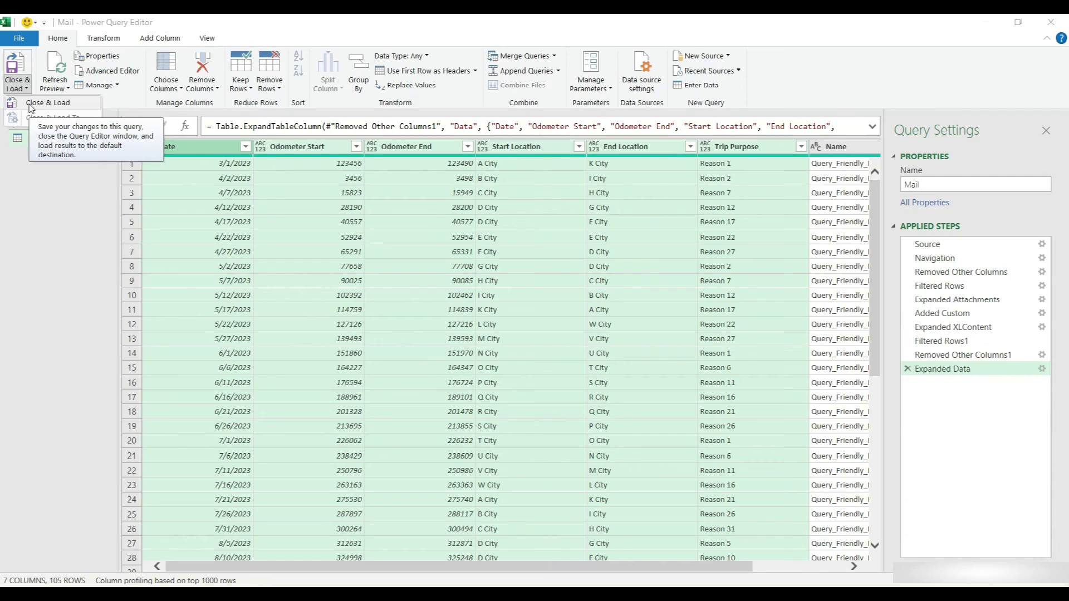
{"action": "left_click", "coordinate": [31, 106]}
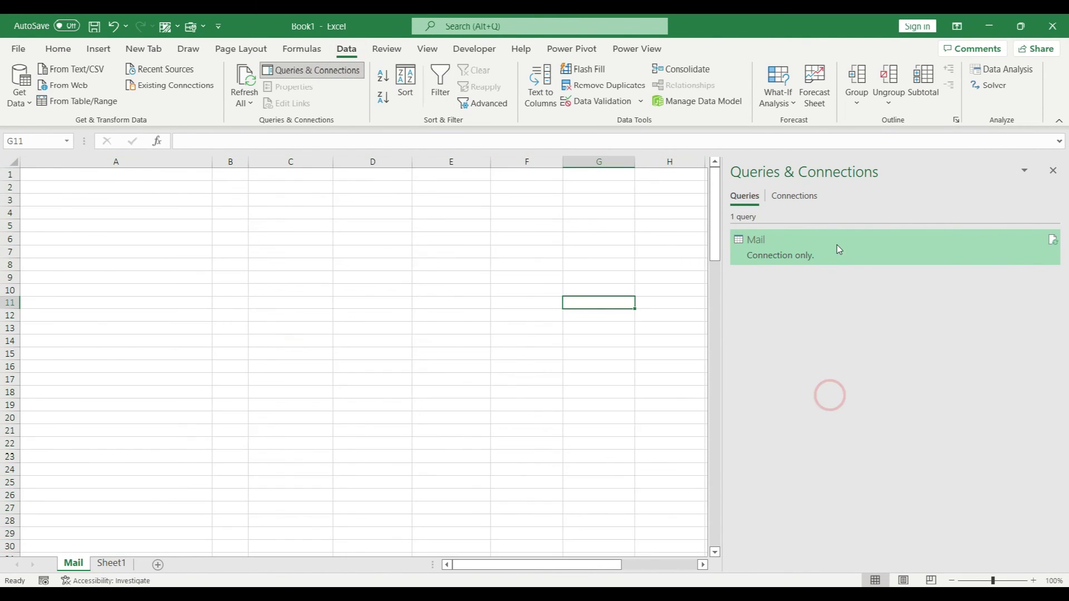
{"action": "right_click", "coordinate": [837, 248]}
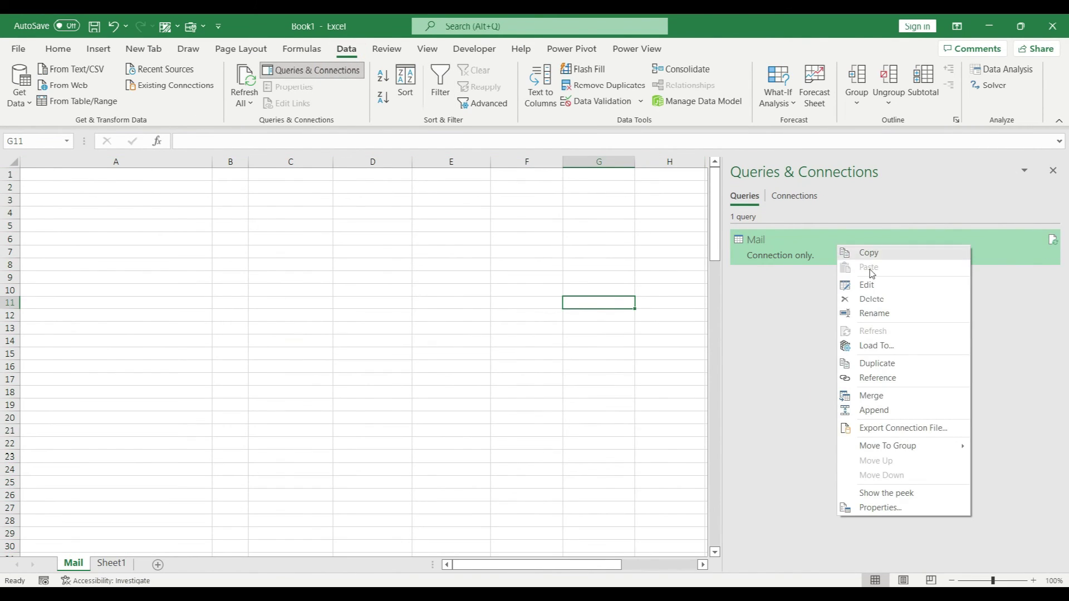
{"action": "left_click", "coordinate": [895, 346]}
Load the Mail query as a table at =Mail!$A$1 and check the 105 rows
{"action": "left_click", "coordinate": [453, 212]}
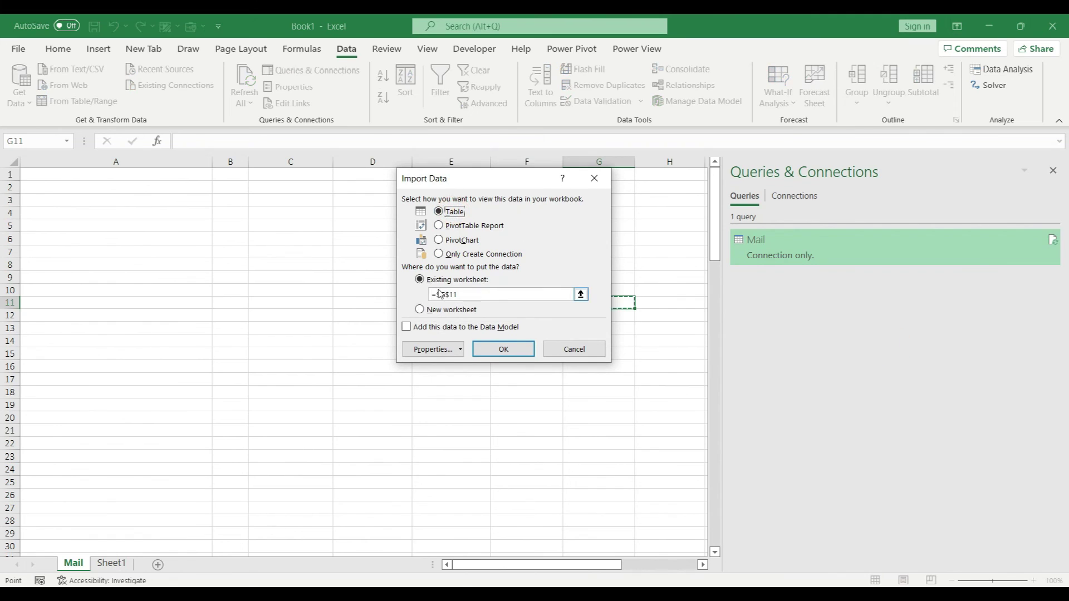
{"action": "left_click", "coordinate": [88, 176]}
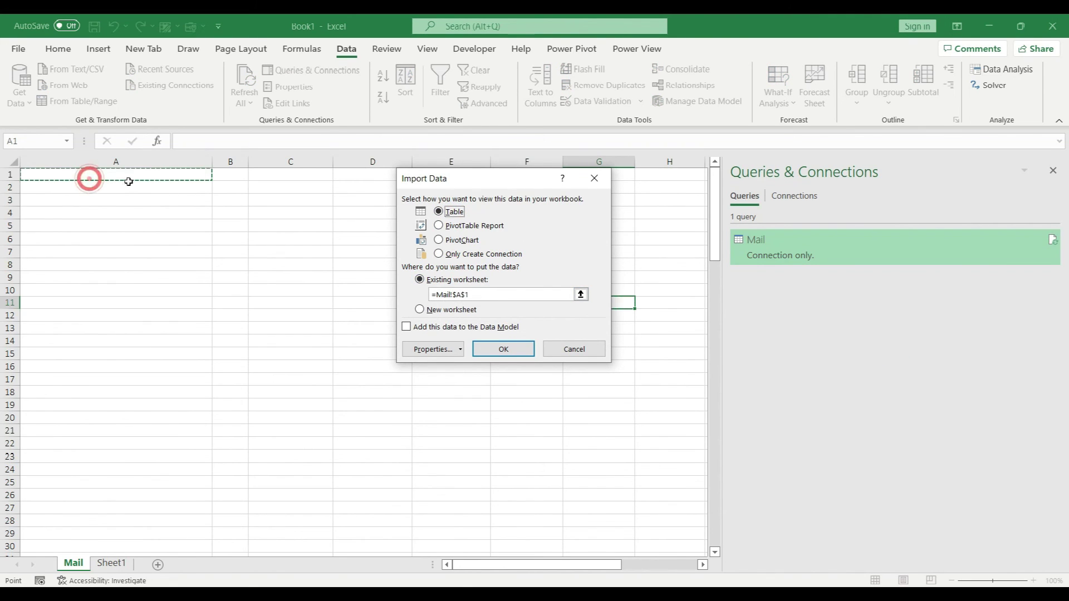
{"action": "left_click", "coordinate": [503, 350]}
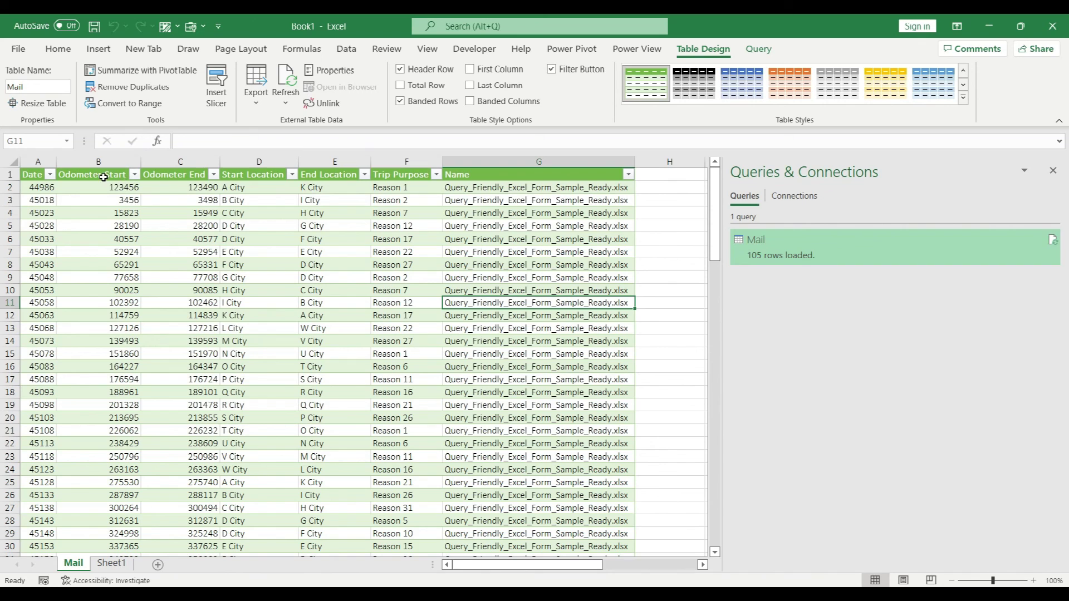
{"action": "left_click_drag", "start_coordinate": [99, 187], "coordinate": [558, 385]}
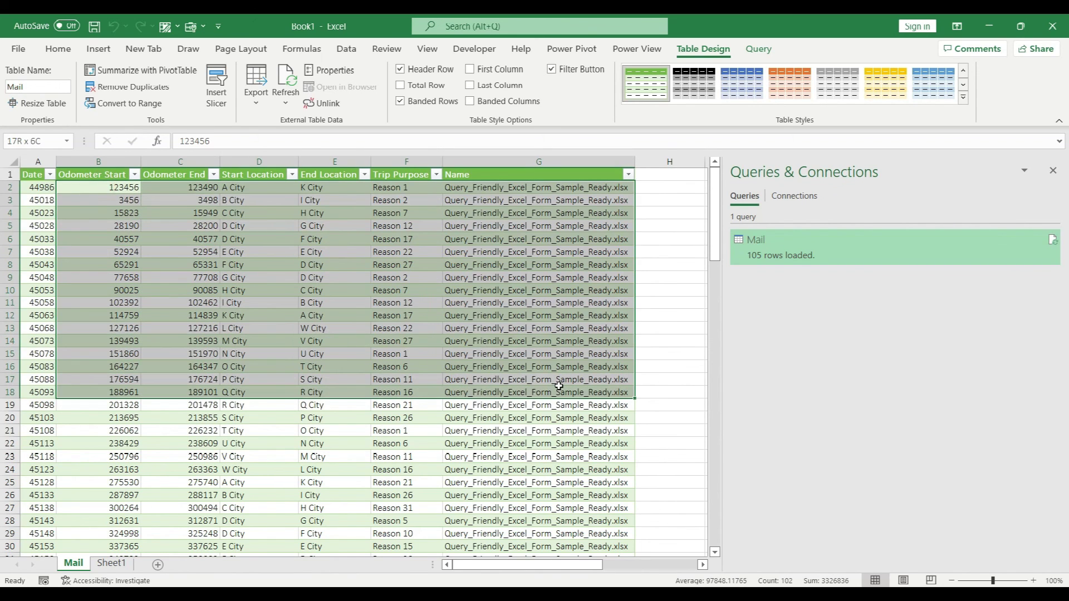